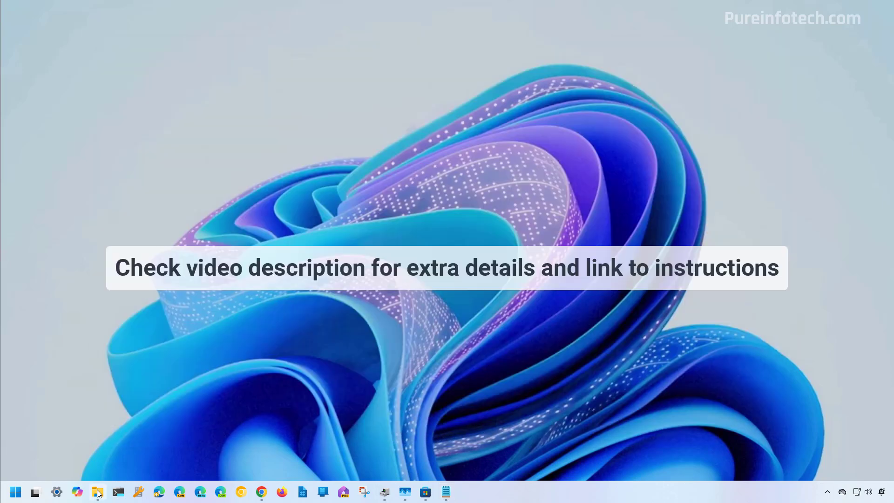
- Open File Explorer, view the contents of the files folder in archival files, and return to the parent folder
{"action": "left_click", "coordinate": [98, 492]}
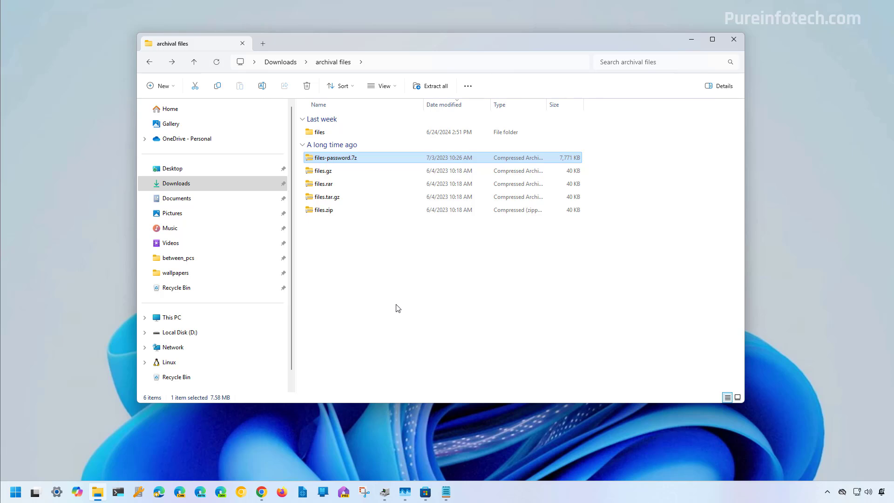
{"action": "left_click", "coordinate": [326, 133]}
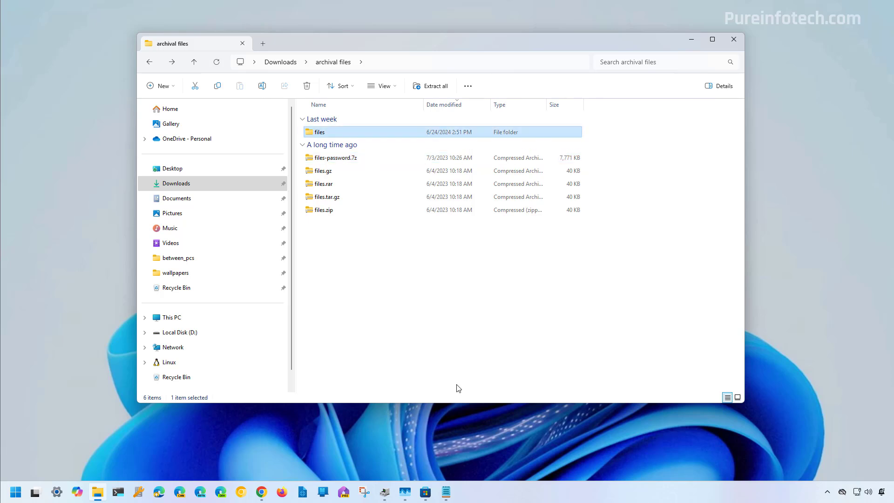
{"action": "double_click", "coordinate": [337, 133]}
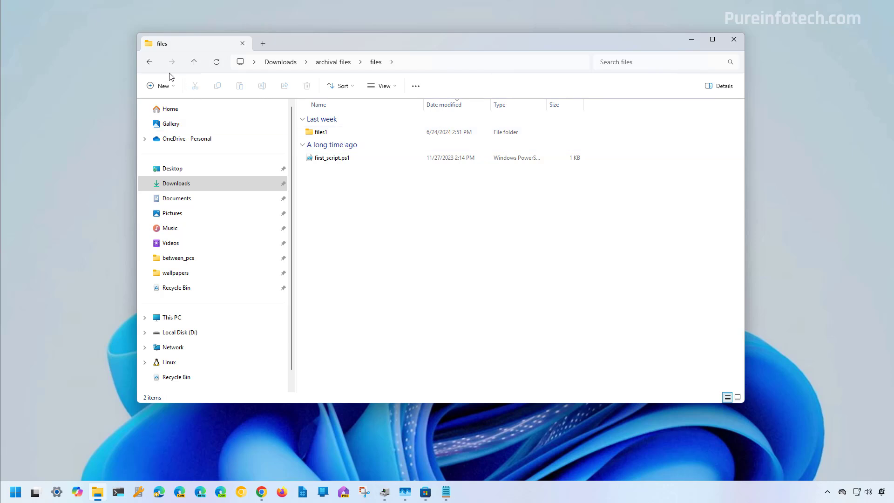
{"action": "left_click", "coordinate": [149, 62]}
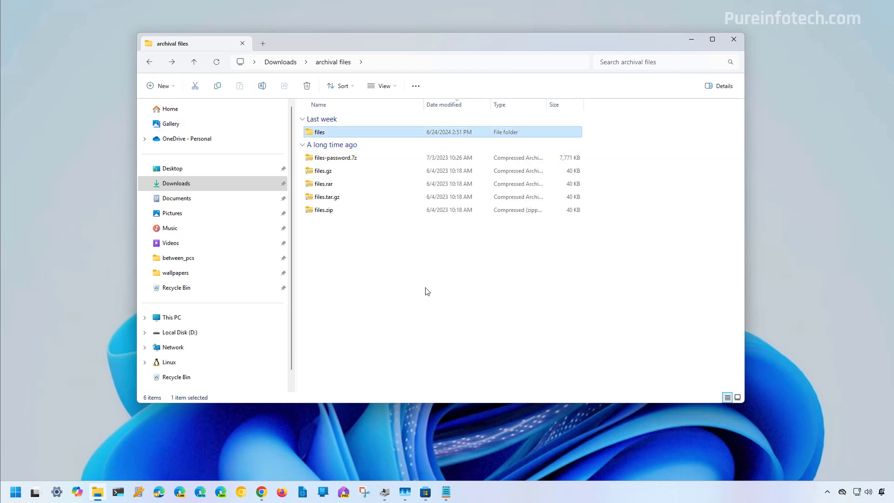
- Compress the files folder into a ZIP archive and keep the name files.zip
{"action": "right_click", "coordinate": [334, 132]}
{"action": "mouse_move", "coordinate": [419, 273]}
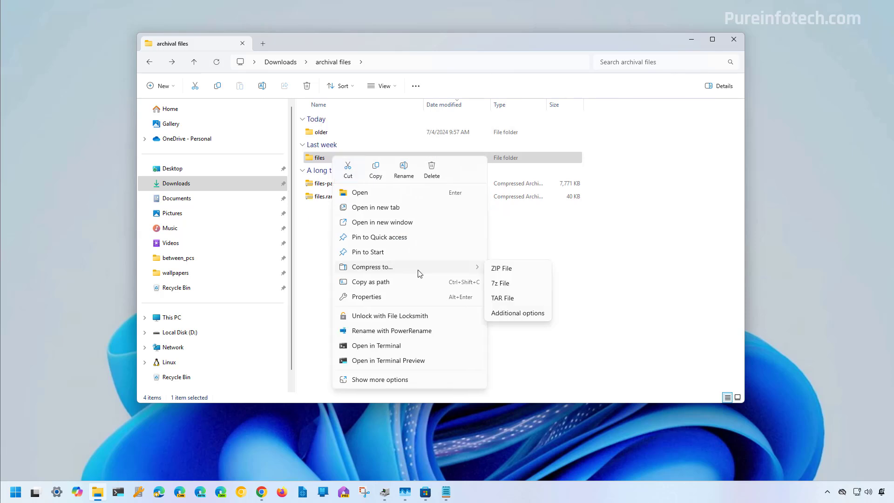
{"action": "left_click", "coordinate": [499, 269]}
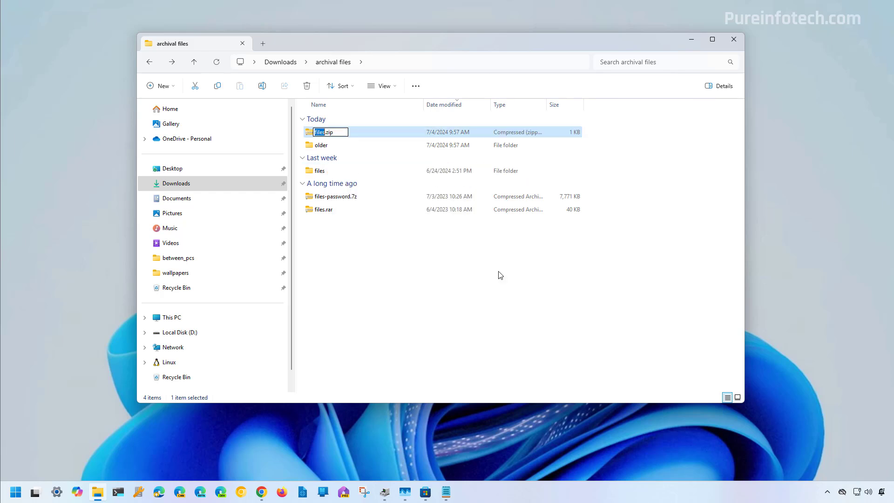
{"action": "key", "text": "Return"}
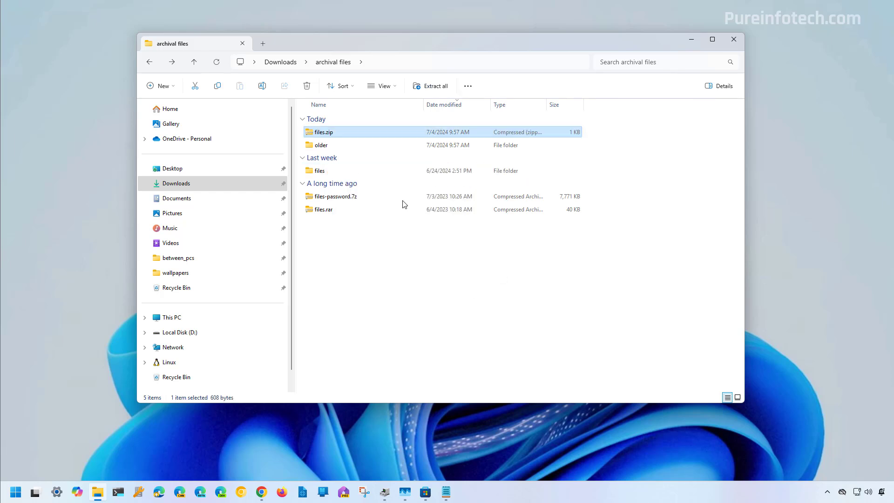
- Open the additional compression options for the files folder and set the archive format to ZIP
{"action": "left_click", "coordinate": [330, 174]}
{"action": "right_click", "coordinate": [331, 174]}
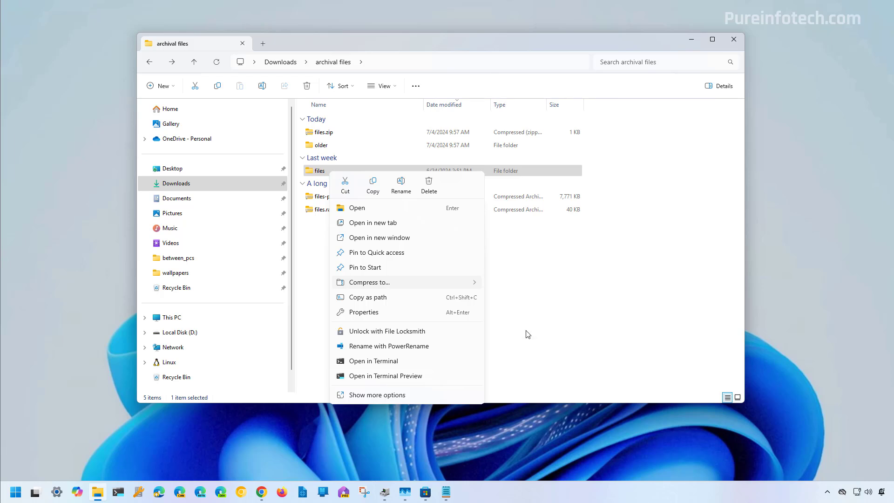
{"action": "left_click", "coordinate": [527, 331]}
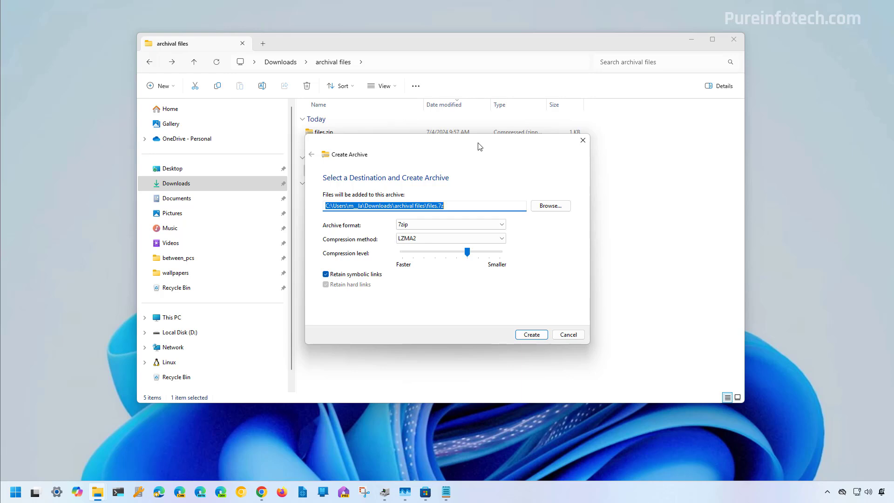
{"action": "left_click", "coordinate": [415, 225]}
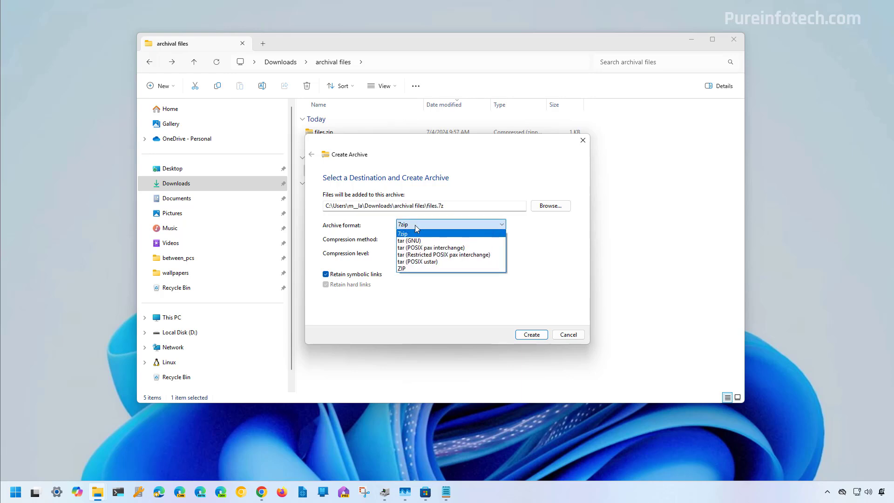
{"action": "left_click", "coordinate": [413, 269]}
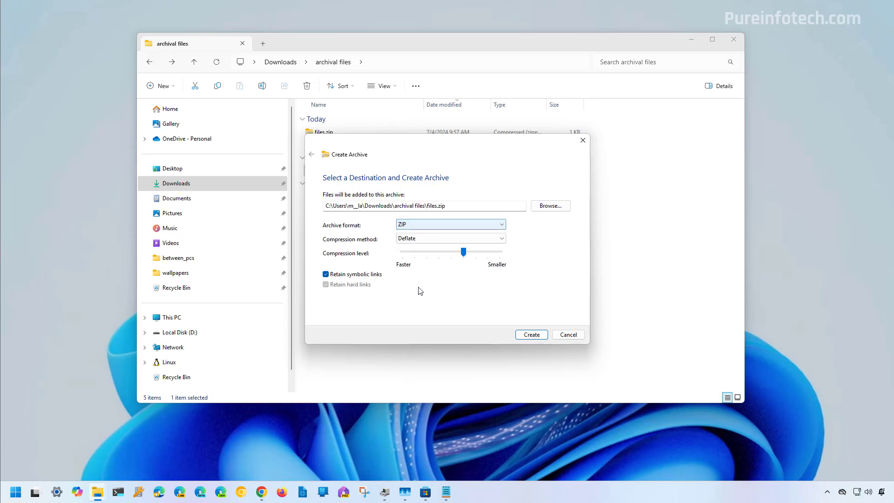
- Switch the archive's compression method to Store and back to Deflate
{"action": "left_click", "coordinate": [433, 239]}
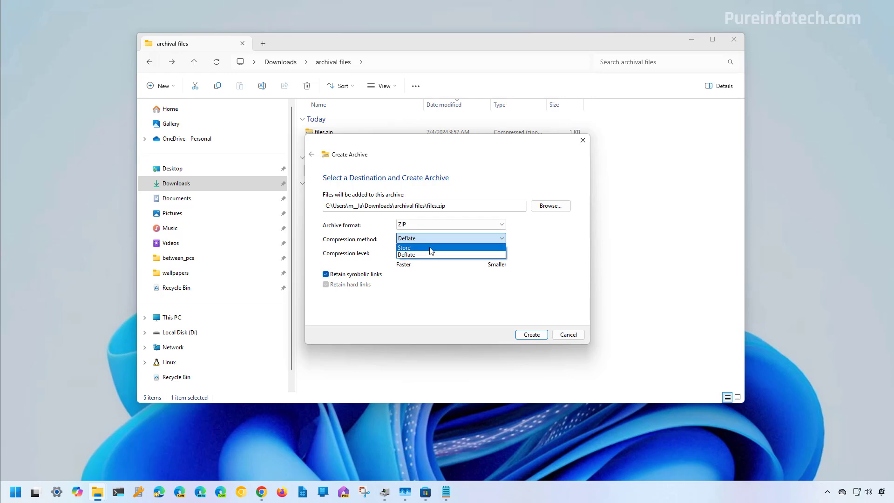
{"action": "left_click", "coordinate": [430, 248]}
{"action": "left_click", "coordinate": [433, 238]}
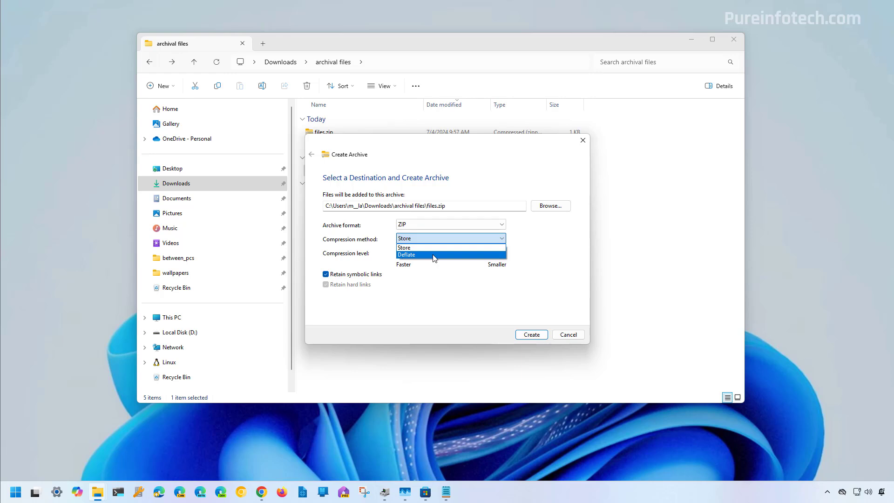
{"action": "left_click", "coordinate": [433, 255]}
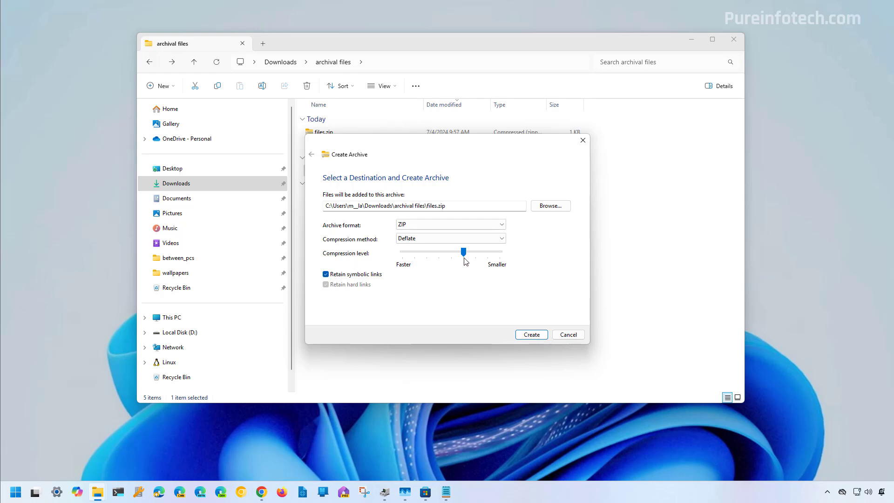
- Try a smaller and a faster compression level, return it to slightly above the middle, and create the ZIP archive
{"action": "left_click_drag", "start_coordinate": [464, 255], "coordinate": [493, 255]}
{"action": "left_click_drag", "start_coordinate": [487, 252], "coordinate": [413, 255]}
{"action": "left_click_drag", "start_coordinate": [416, 256], "coordinate": [463, 254]}
{"action": "left_click", "coordinate": [533, 337]}
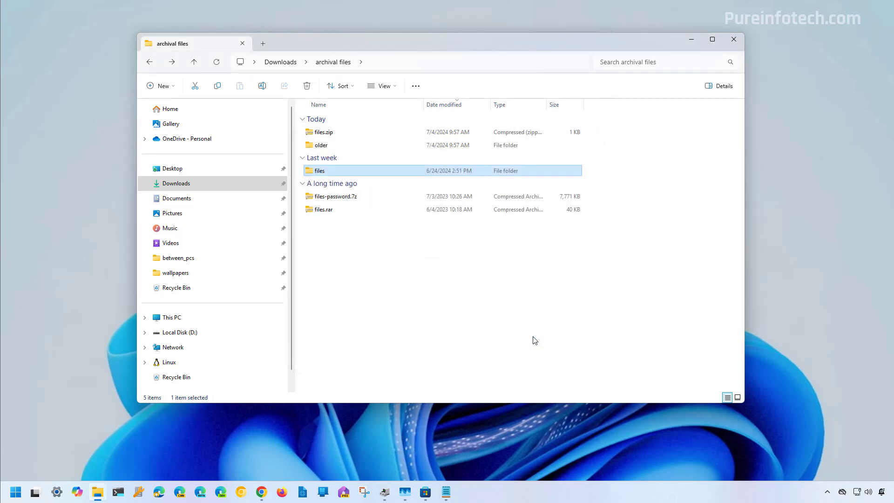
{"action": "left_click", "coordinate": [329, 273]}
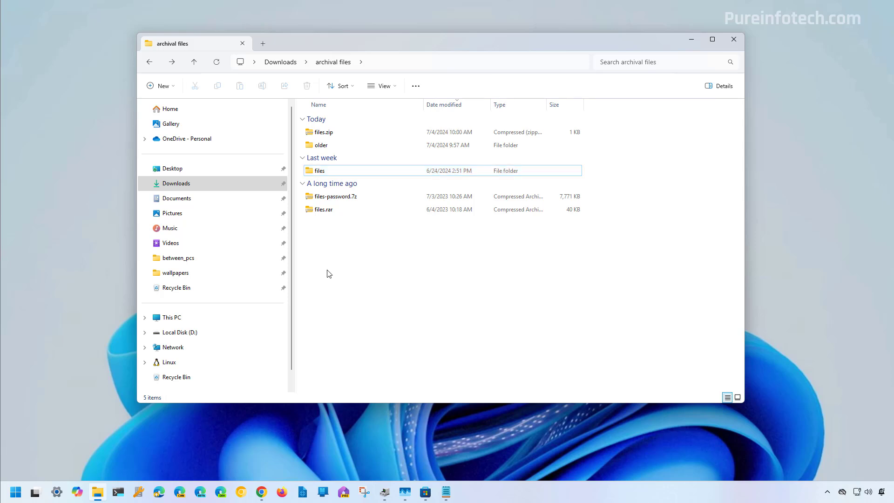
{"action": "mouse_move", "coordinate": [334, 136]}
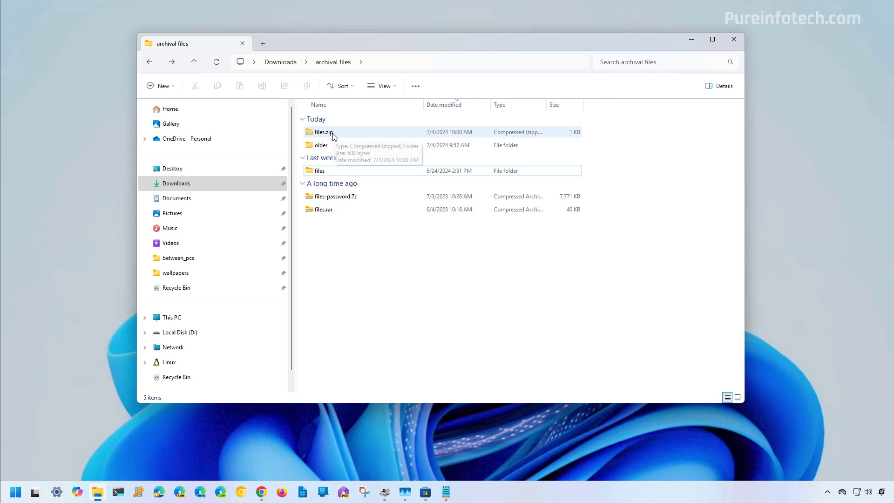
{"action": "right_click", "coordinate": [328, 171]}
{"action": "left_click", "coordinate": [328, 172]}
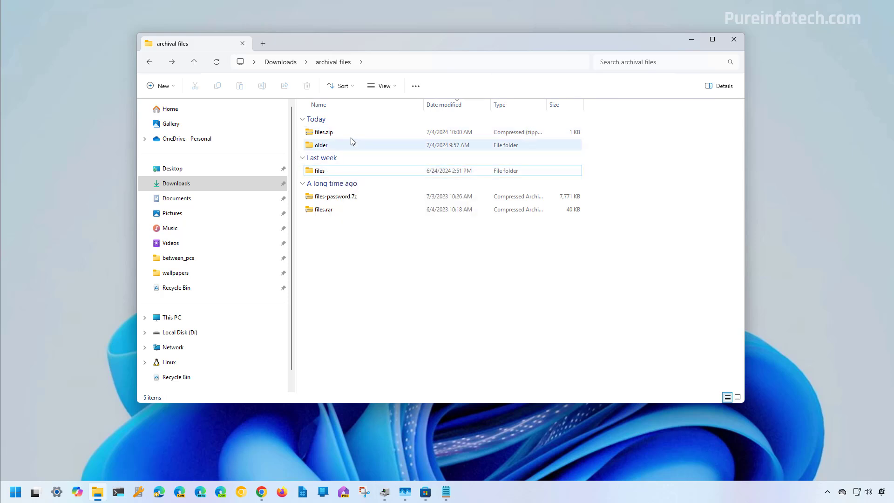
- Open the files.zip archive and go into the files folder inside it
{"action": "mouse_move", "coordinate": [338, 133]}
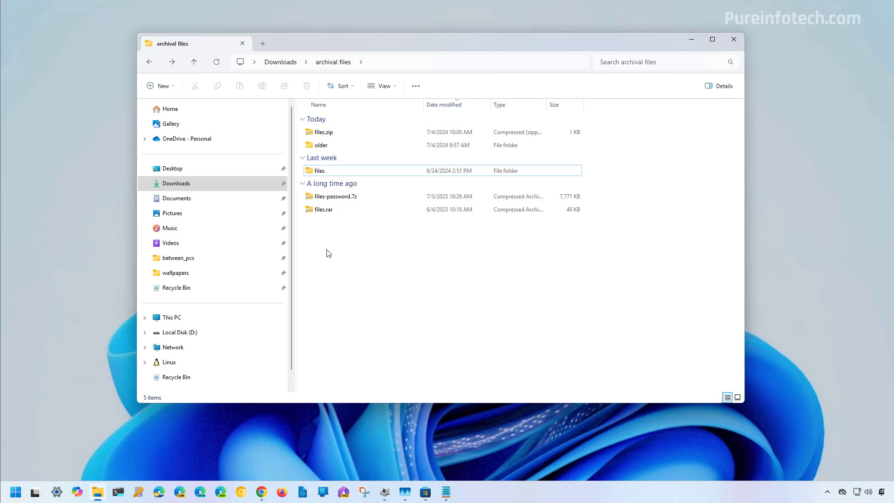
{"action": "left_click", "coordinate": [339, 135]}
{"action": "right_click", "coordinate": [340, 135]}
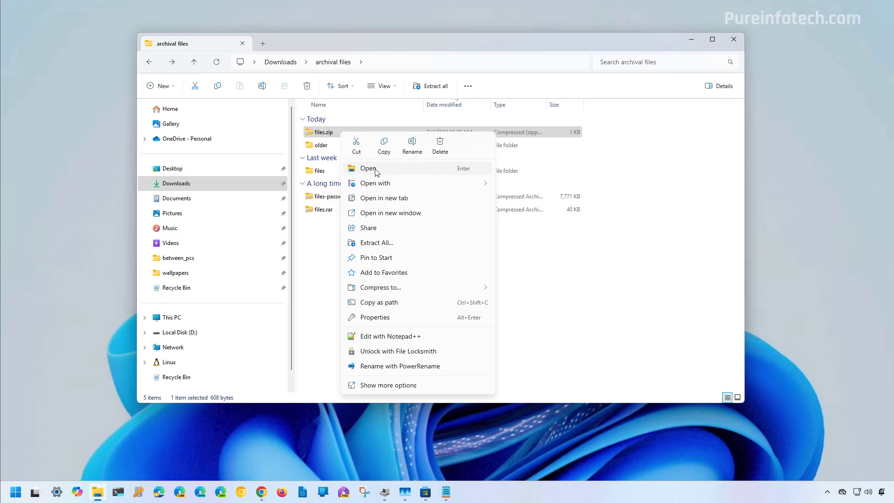
{"action": "left_click", "coordinate": [376, 170]}
{"action": "double_click", "coordinate": [322, 120]}
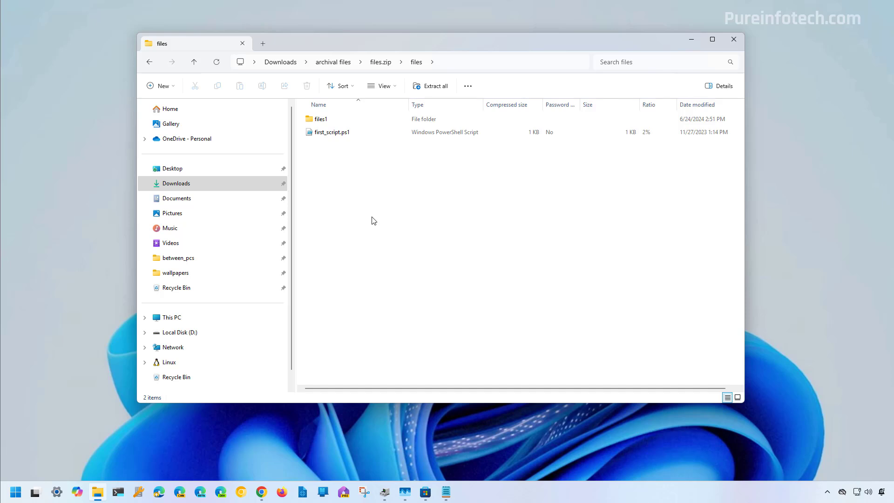
- Copy first_script.ps1 on its own and together with the files1 folder inside the archive
{"action": "right_click", "coordinate": [333, 135]}
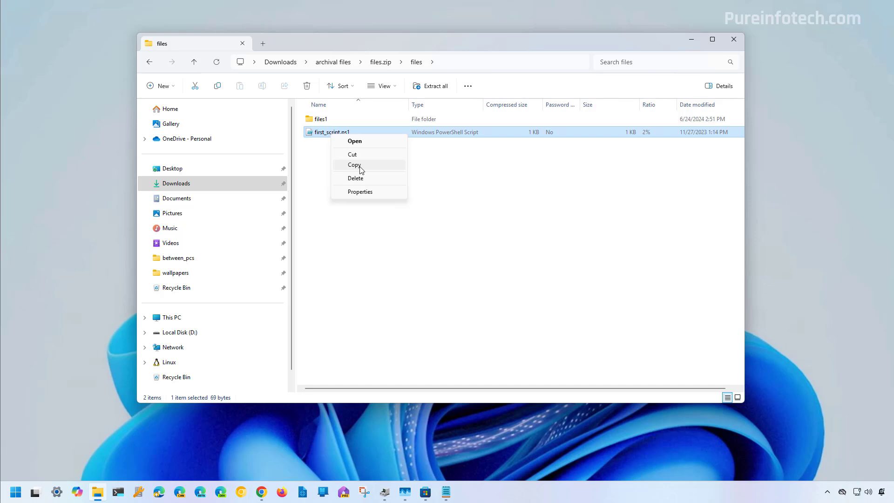
{"action": "left_click", "coordinate": [360, 167]}
{"action": "left_click", "coordinate": [329, 119], "text": "ctrl"}
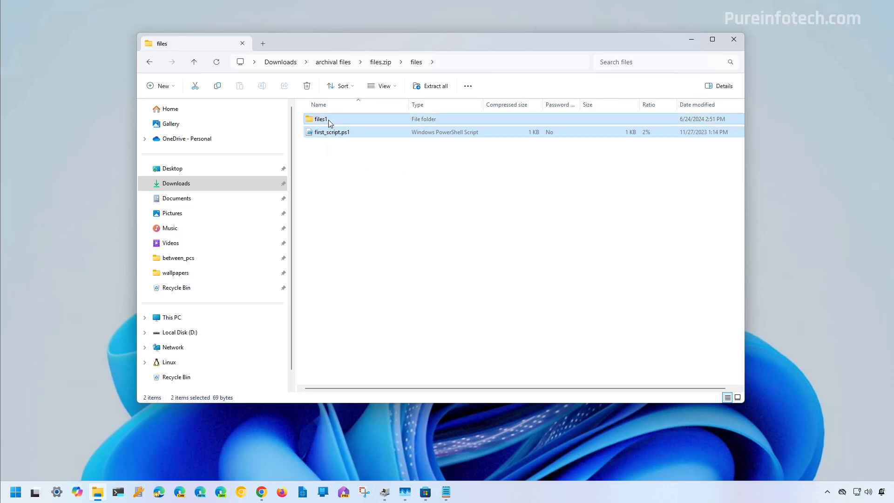
{"action": "right_click", "coordinate": [328, 119]}
{"action": "left_click", "coordinate": [353, 163]}
- Select only first_script.ps1 inside the archive and copy it
{"action": "right_click", "coordinate": [342, 133]}
{"action": "left_click", "coordinate": [326, 133]}
{"action": "right_click", "coordinate": [327, 134]}
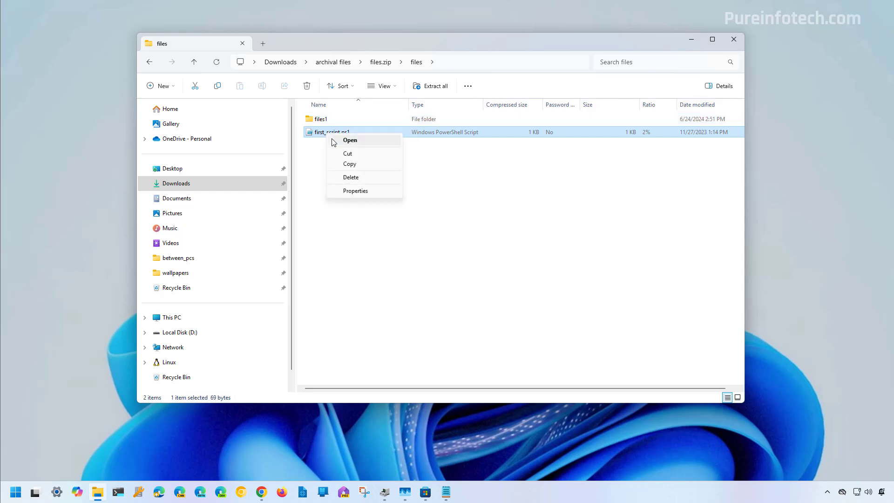
{"action": "left_click", "coordinate": [353, 165]}
- Open the archival files folder from Downloads in a new tab and create a folder there with the default name New folder
{"action": "left_click", "coordinate": [262, 44]}
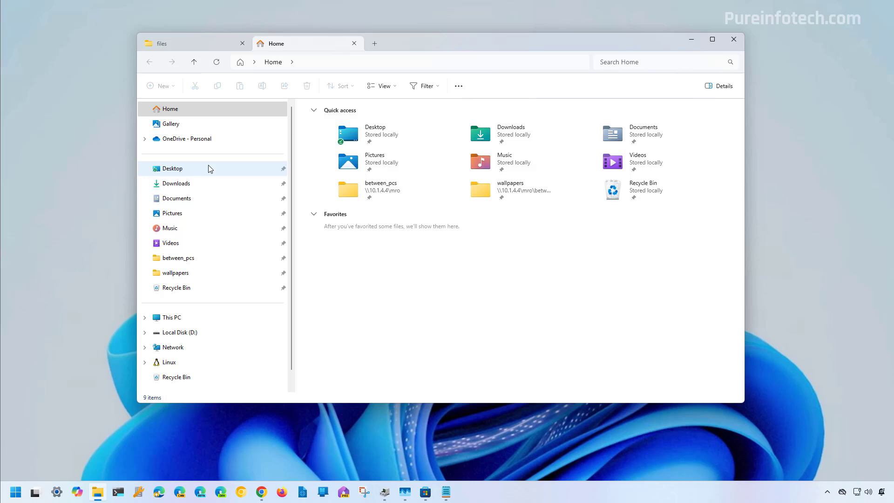
{"action": "left_click", "coordinate": [202, 183]}
{"action": "double_click", "coordinate": [345, 127]}
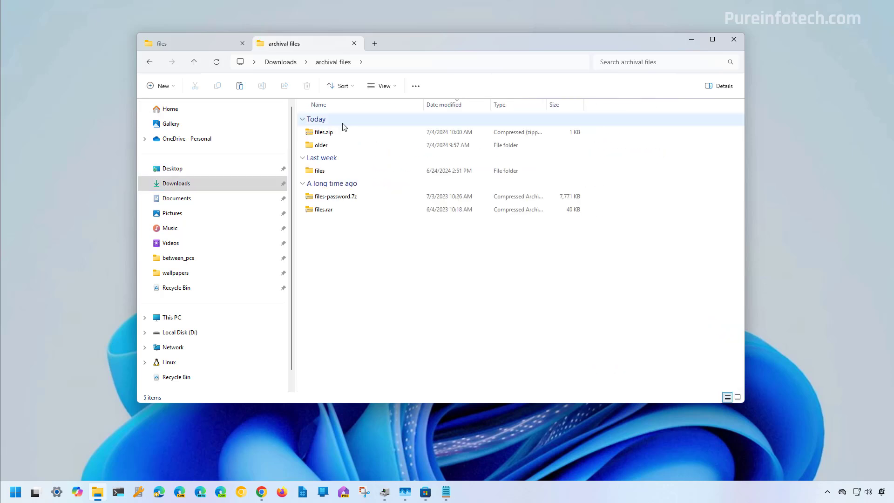
{"action": "left_click", "coordinate": [163, 86]}
{"action": "key", "text": "ctrl+shift+n"}
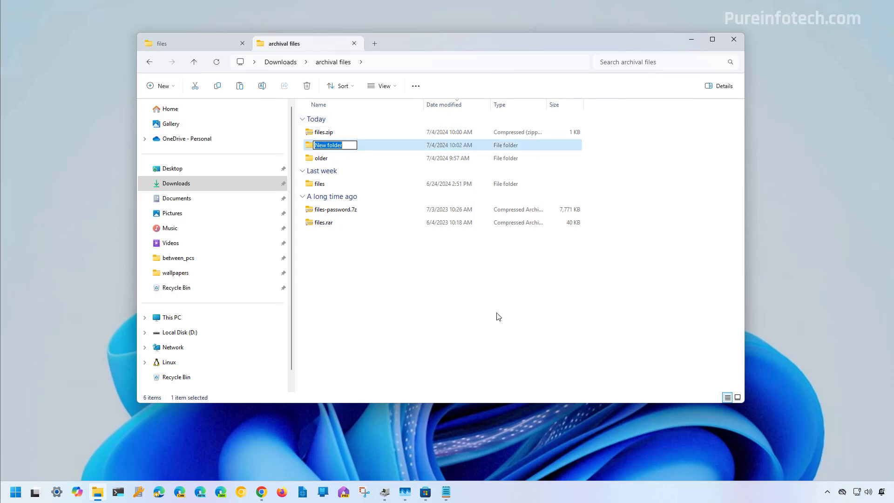
{"action": "key", "text": "Return"}
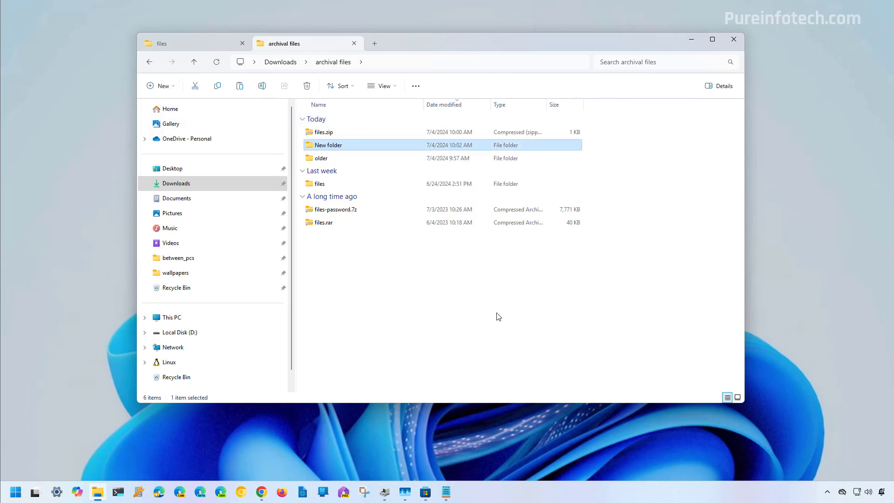
- Paste the copied first_script.ps1 into the empty New folder
{"action": "double_click", "coordinate": [350, 145]}
{"action": "right_click", "coordinate": [350, 145]}
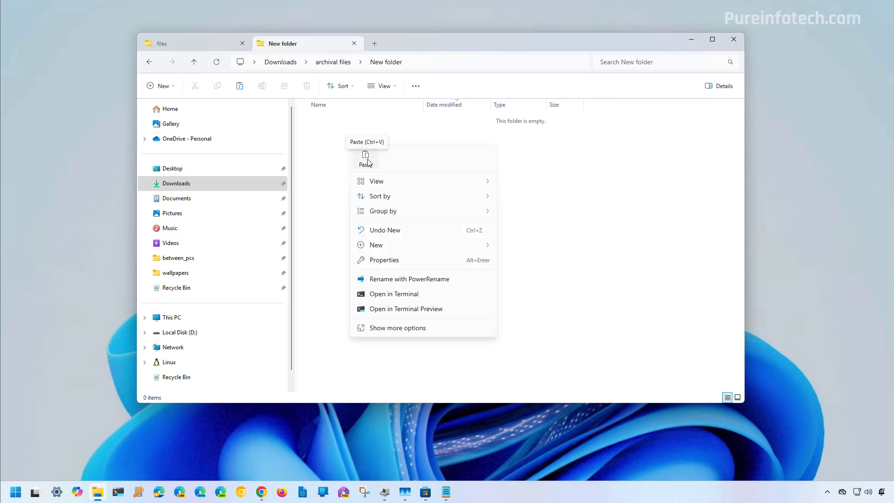
{"action": "left_click", "coordinate": [366, 159]}
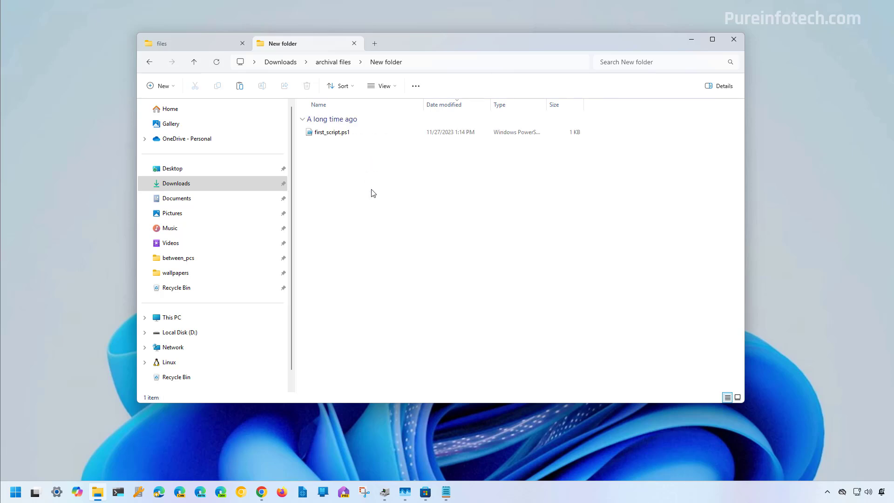
- Extract all items of files.zip into New folder within archival files, keeping the option to show extracted files when complete
{"action": "left_click", "coordinate": [201, 43]}
{"action": "left_click", "coordinate": [391, 187]}
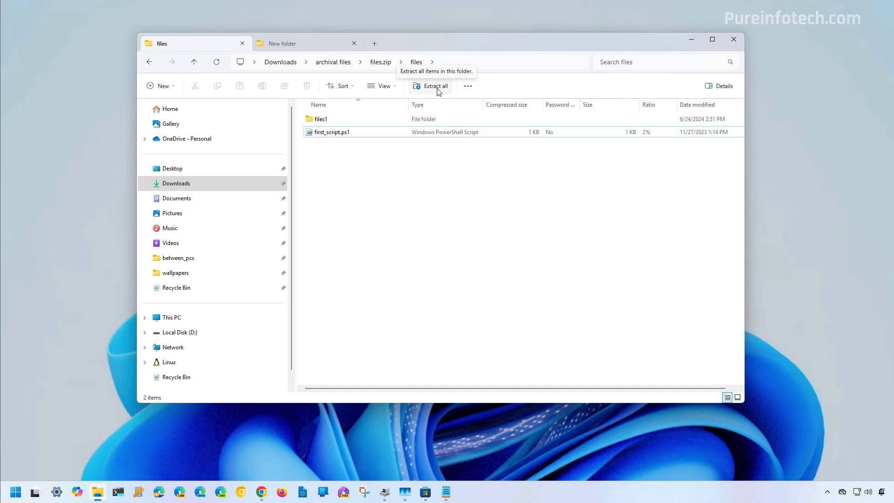
{"action": "left_click", "coordinate": [438, 88]}
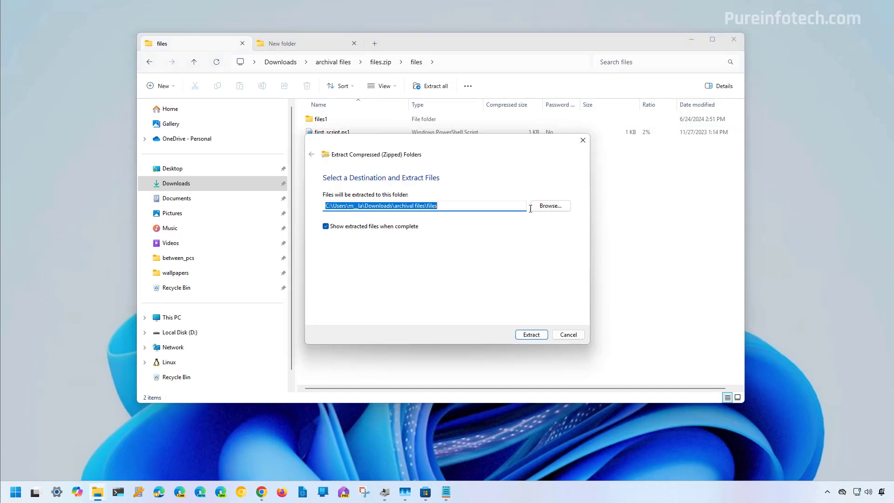
{"action": "left_click", "coordinate": [550, 206]}
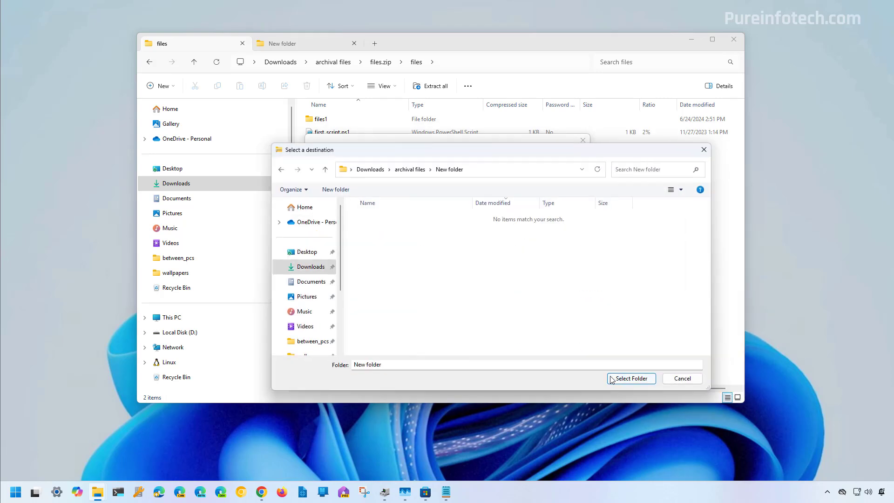
{"action": "left_click", "coordinate": [632, 379]}
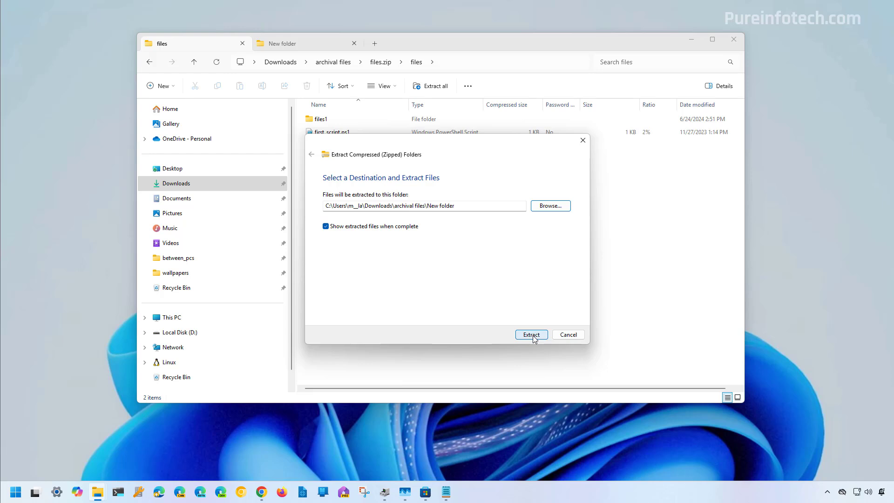
{"action": "left_click", "coordinate": [533, 335]}
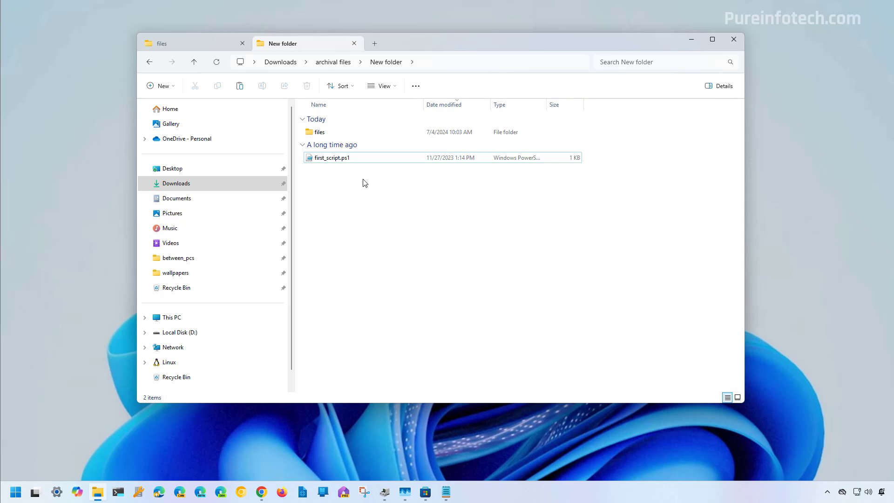
- Check the extracted items in New folder and examine the Extract All options of files.zip in archival files
{"action": "left_click_drag", "start_coordinate": [331, 194], "coordinate": [317, 126]}
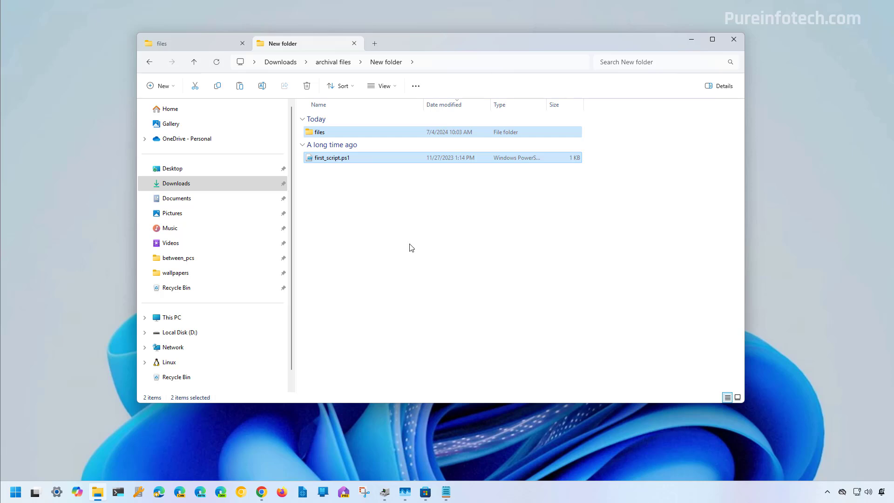
{"action": "left_click", "coordinate": [211, 43]}
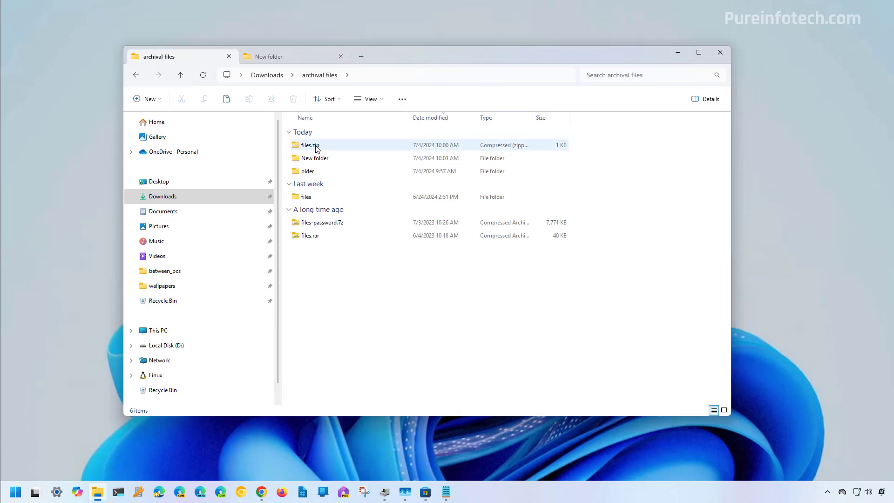
{"action": "left_click", "coordinate": [317, 147]}
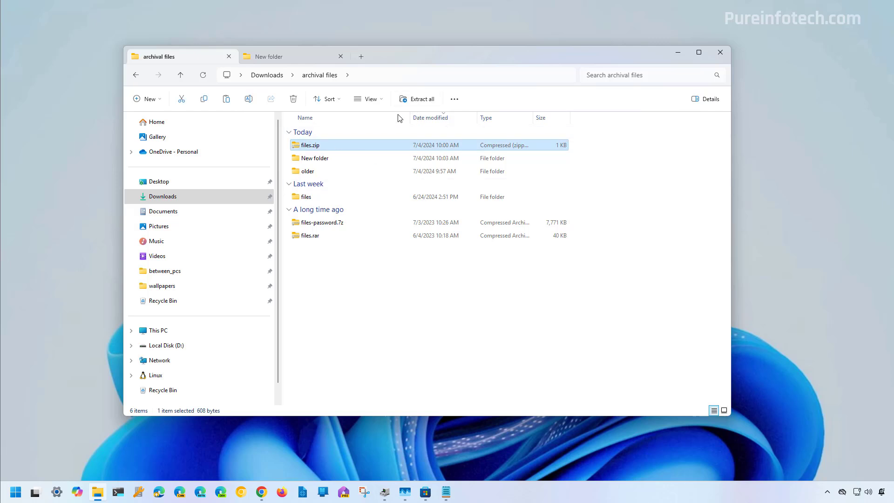
{"action": "left_click", "coordinate": [425, 99]}
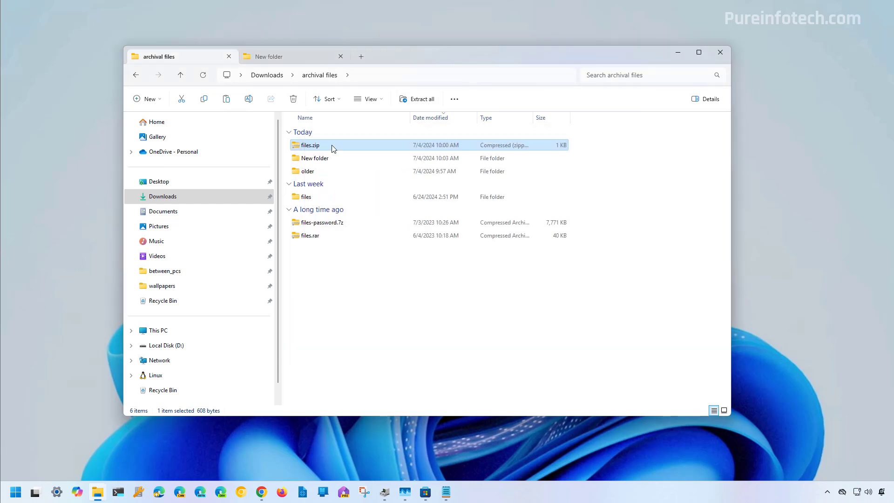
{"action": "right_click", "coordinate": [332, 145]}
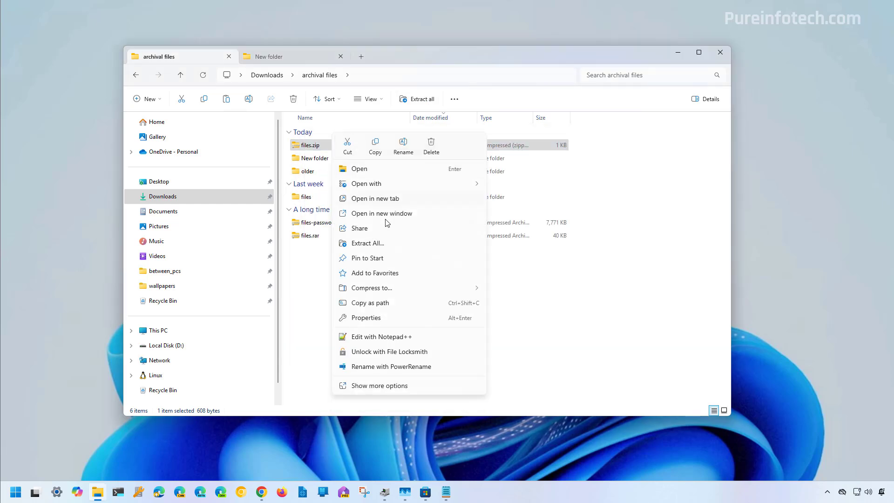
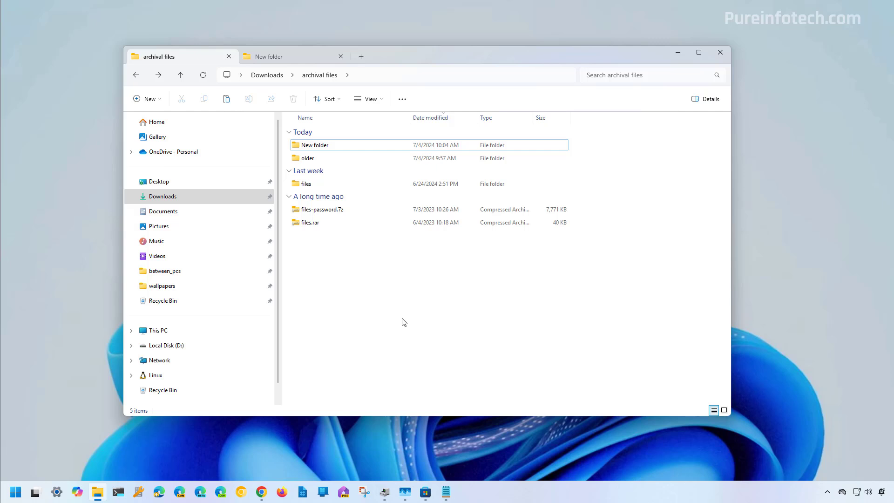
- Try to compress the files folder in archival files directly to a 7z file
{"action": "left_click", "coordinate": [307, 187]}
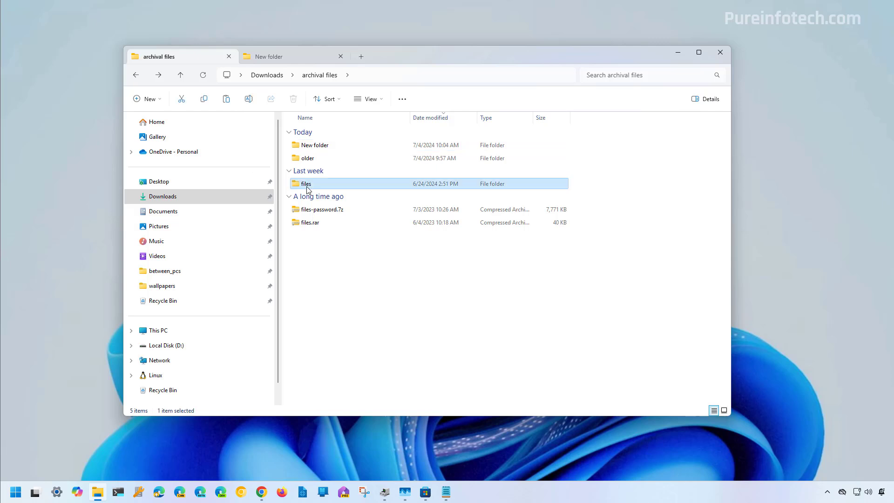
{"action": "right_click", "coordinate": [307, 186]}
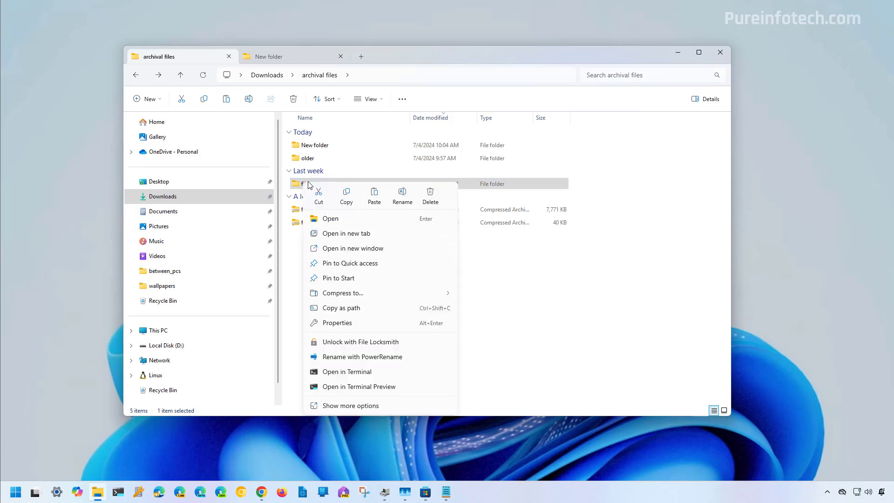
{"action": "mouse_move", "coordinate": [363, 297]}
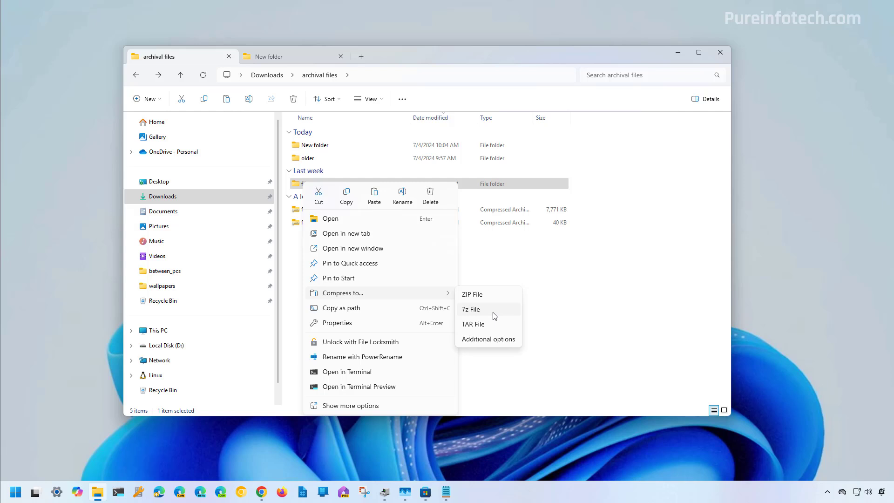
{"action": "left_click", "coordinate": [471, 309]}
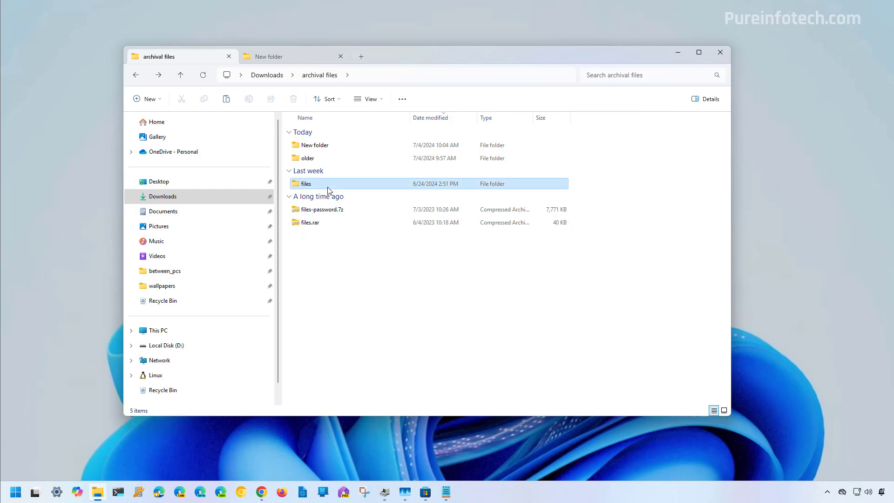
- Open the additional compression options for the files folder and keep 7zip as the archive format
{"action": "right_click", "coordinate": [328, 187]}
{"action": "mouse_move", "coordinate": [413, 301]}
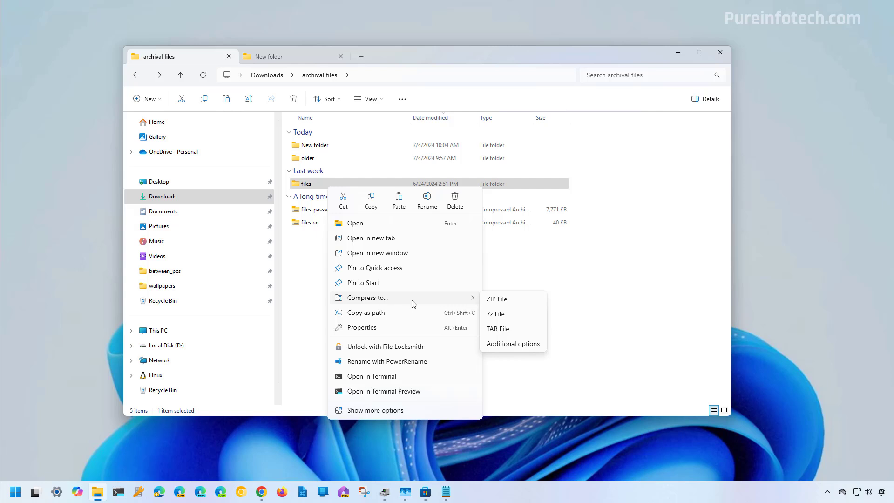
{"action": "left_click", "coordinate": [513, 344]}
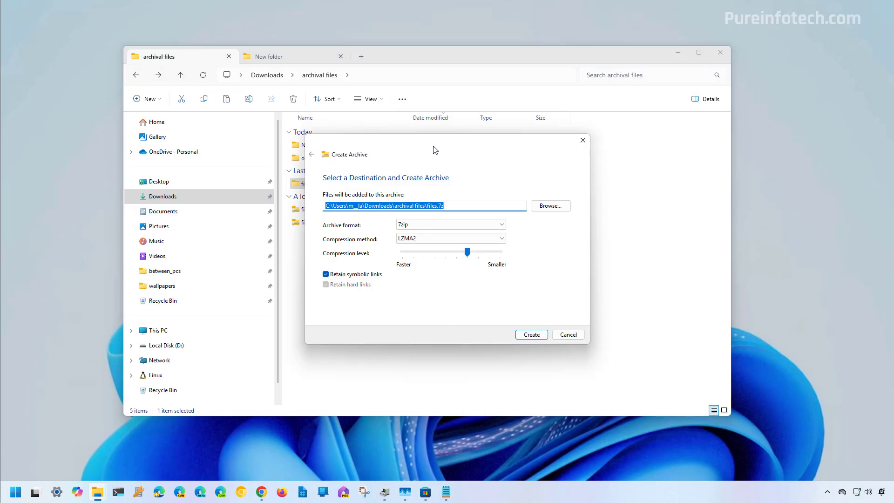
{"action": "left_click", "coordinate": [430, 224]}
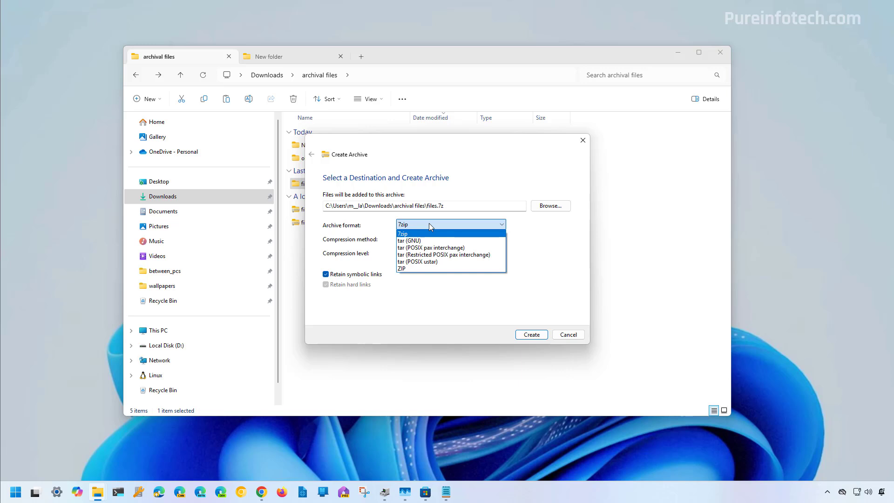
{"action": "left_click", "coordinate": [429, 223]}
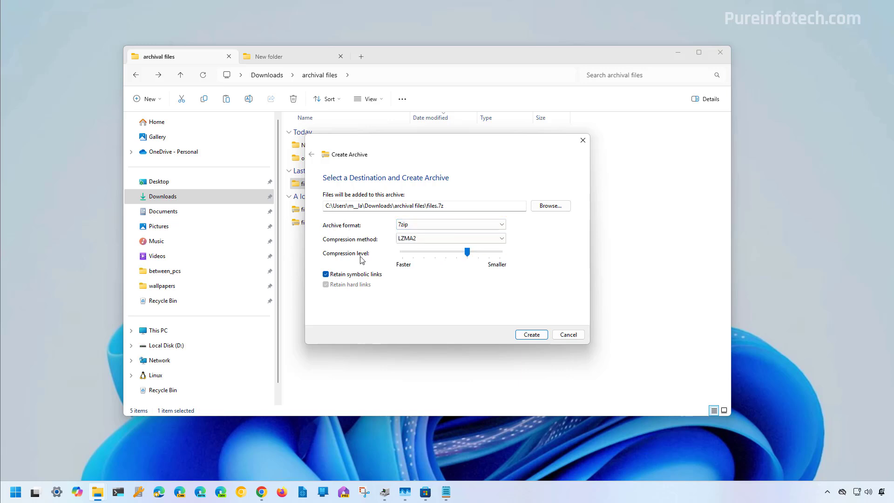
- Keep LZMA2 as the compression method, leave the compression level as set with symbolic links retained, and create files.7z
{"action": "left_click", "coordinate": [433, 239]}
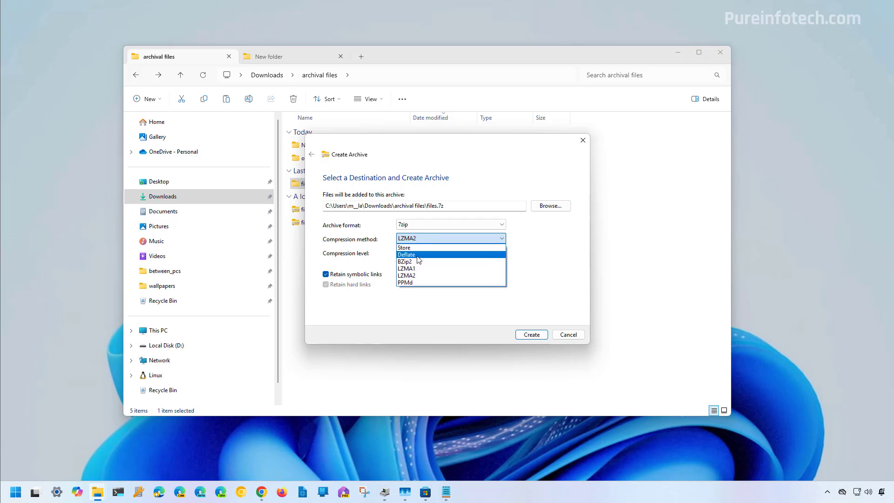
{"action": "left_click", "coordinate": [476, 239]}
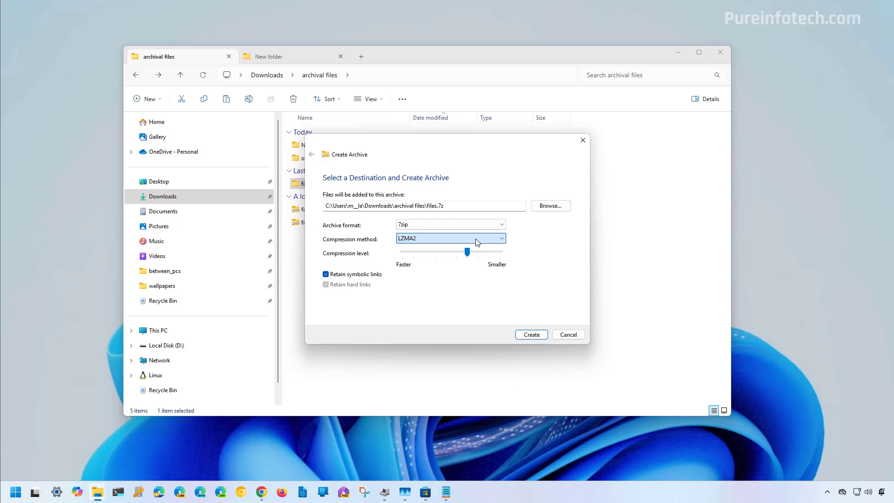
{"action": "mouse_move", "coordinate": [468, 256]}
{"action": "left_mouse_down"}
{"action": "mouse_move", "coordinate": [435, 255]}
{"action": "mouse_move", "coordinate": [467, 255]}
{"action": "left_mouse_up"}
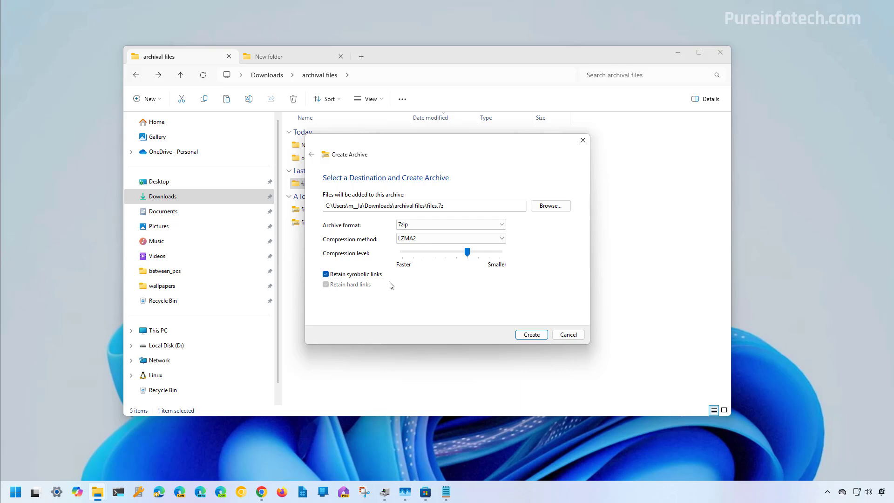
{"action": "left_click", "coordinate": [328, 276]}
{"action": "left_click", "coordinate": [350, 275]}
{"action": "left_click", "coordinate": [530, 335]}
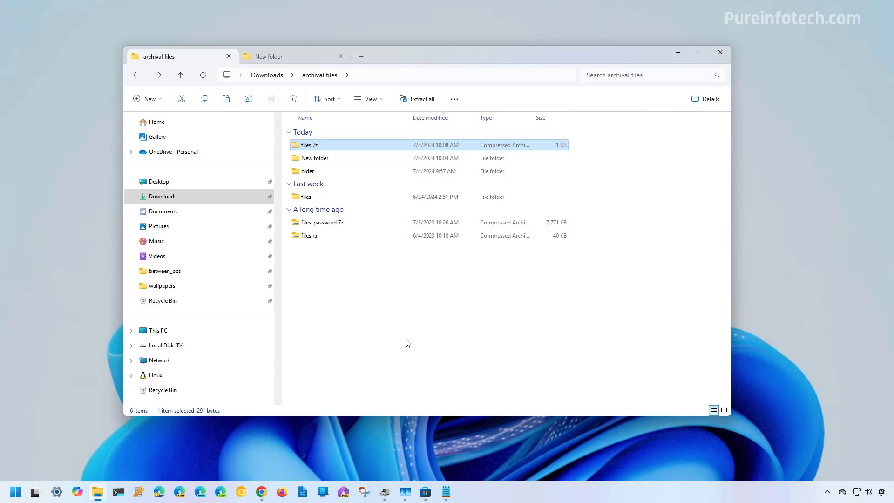
- Open the files.7z archive and browse into the files folder inside it
{"action": "double_click", "coordinate": [331, 148]}
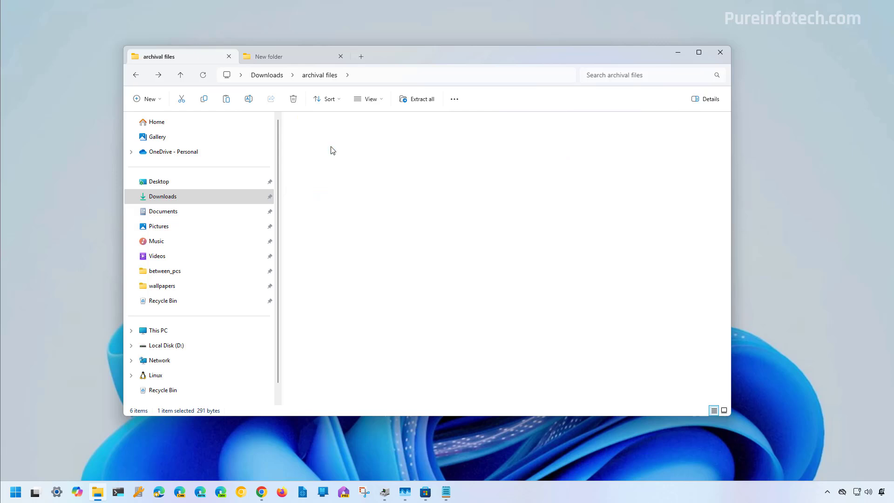
{"action": "key", "text": "alt+Left"}
{"action": "right_click", "coordinate": [320, 148]}
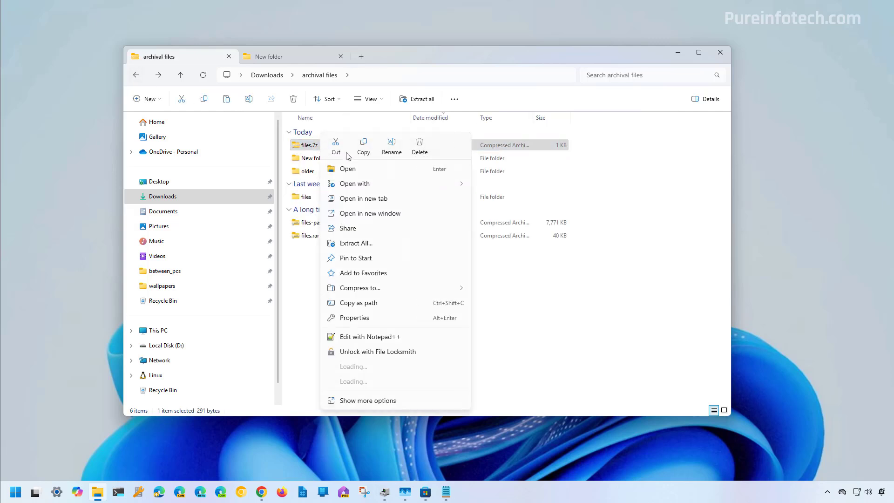
{"action": "left_click", "coordinate": [342, 168]}
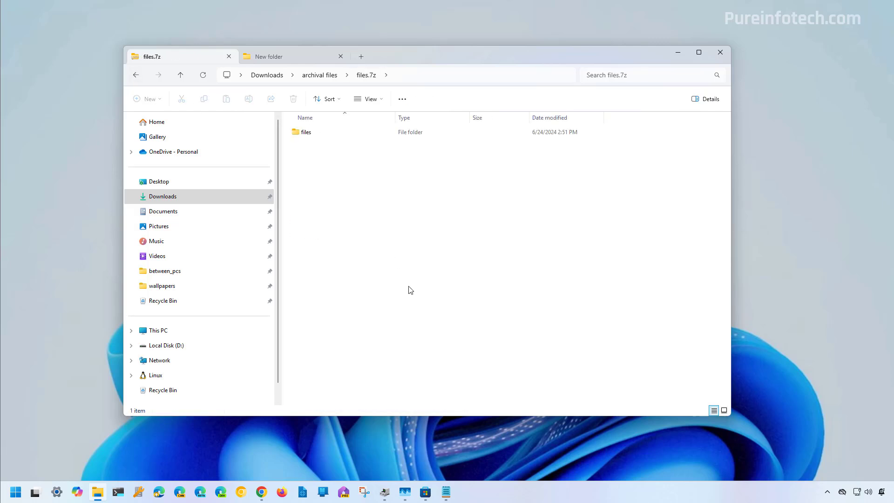
{"action": "double_click", "coordinate": [306, 132]}
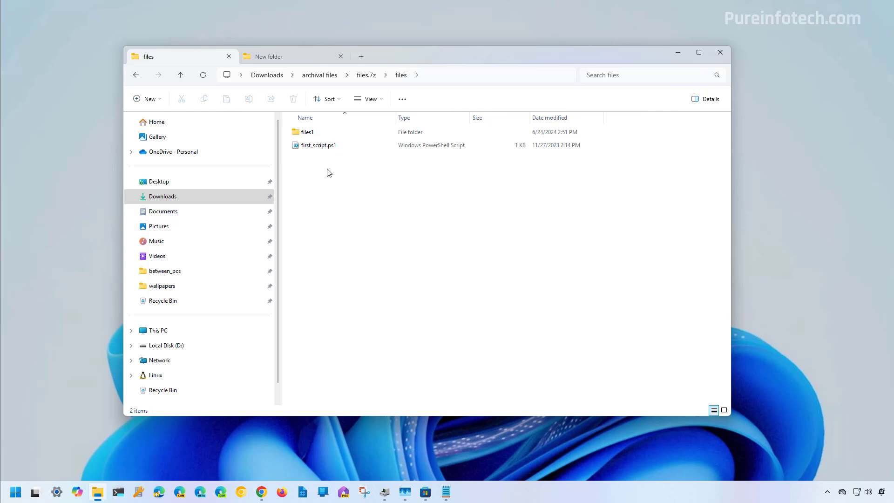
- Copy first_script.ps1 from the files.7z archive and paste it into New folder in the other tab
{"action": "left_click", "coordinate": [319, 148]}
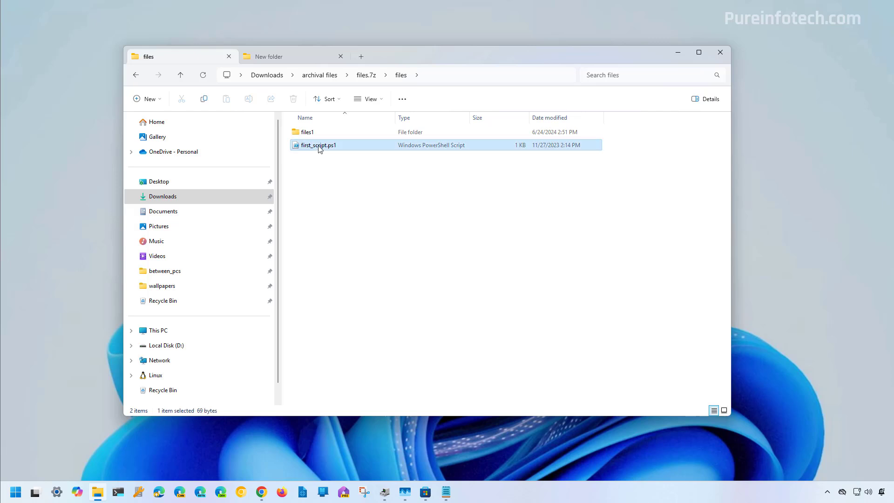
{"action": "right_click", "coordinate": [320, 148]}
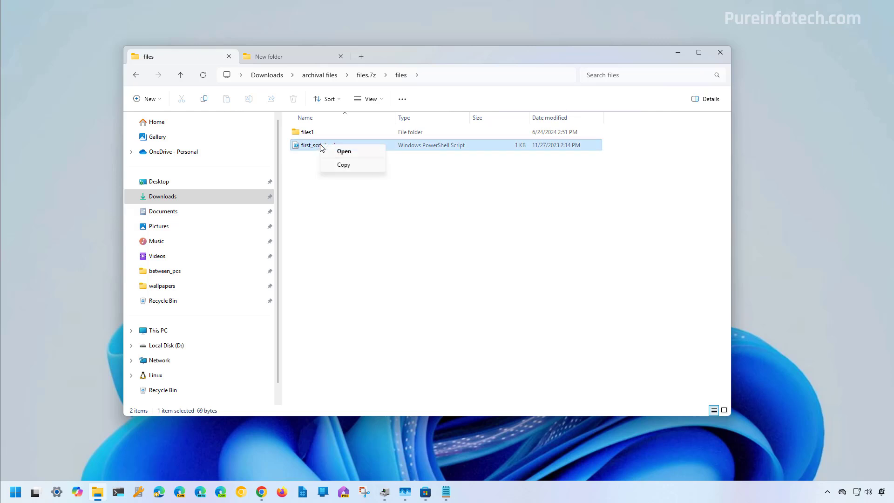
{"action": "left_click", "coordinate": [344, 166]}
{"action": "left_click", "coordinate": [274, 57]}
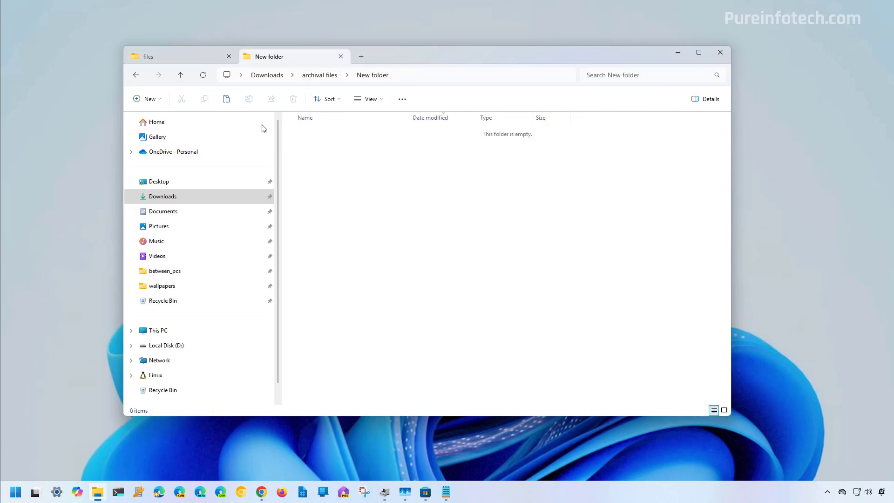
{"action": "right_click", "coordinate": [341, 186]}
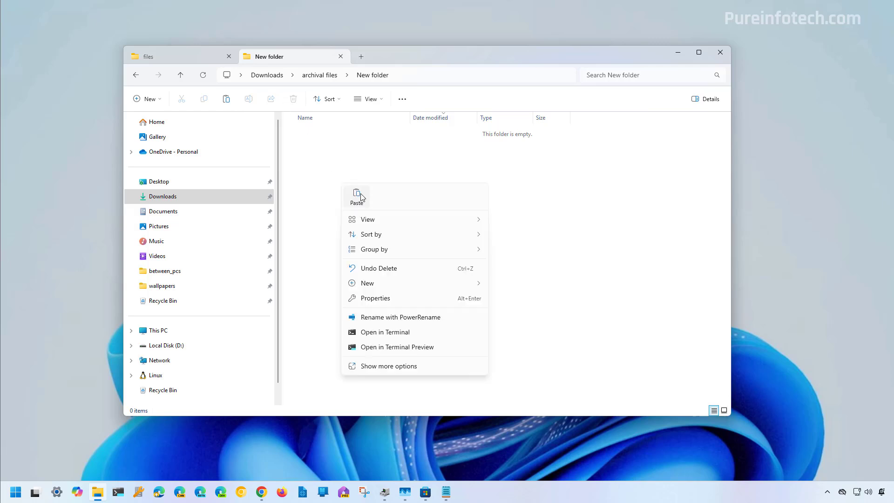
{"action": "left_click", "coordinate": [356, 196]}
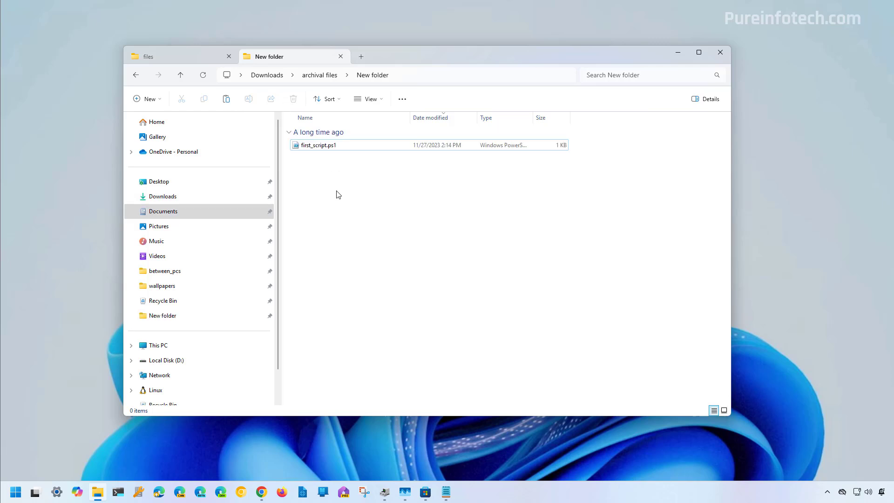
- Delete the pasted first_script.ps1 from New folder and return to the tab showing the archive contents
{"action": "left_click", "coordinate": [321, 146]}
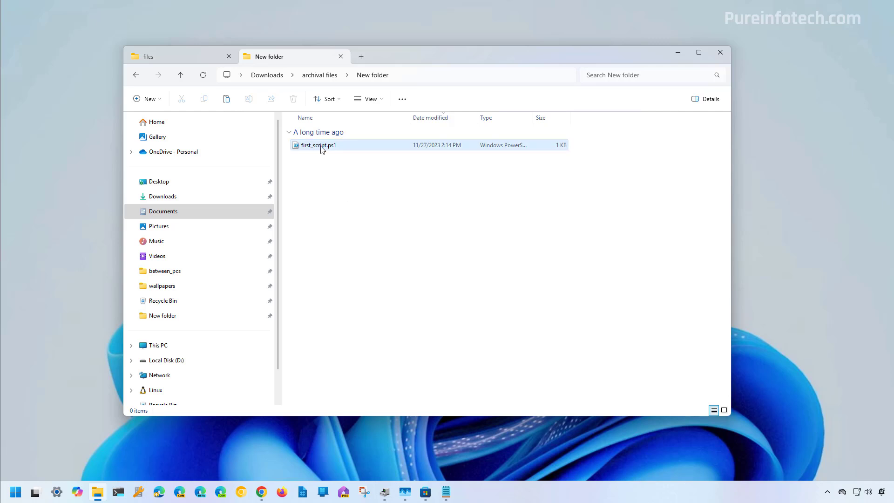
{"action": "key", "text": "Delete"}
{"action": "left_click", "coordinate": [200, 58]}
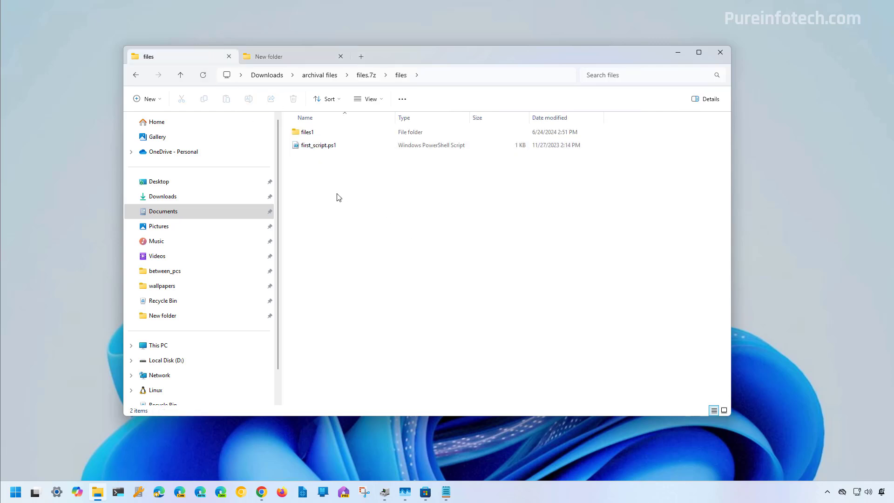
- Select files1 and first_script.ps1 together inside the files folder of the files.7z archive
{"action": "left_click_drag", "start_coordinate": [322, 179], "coordinate": [300, 129]}
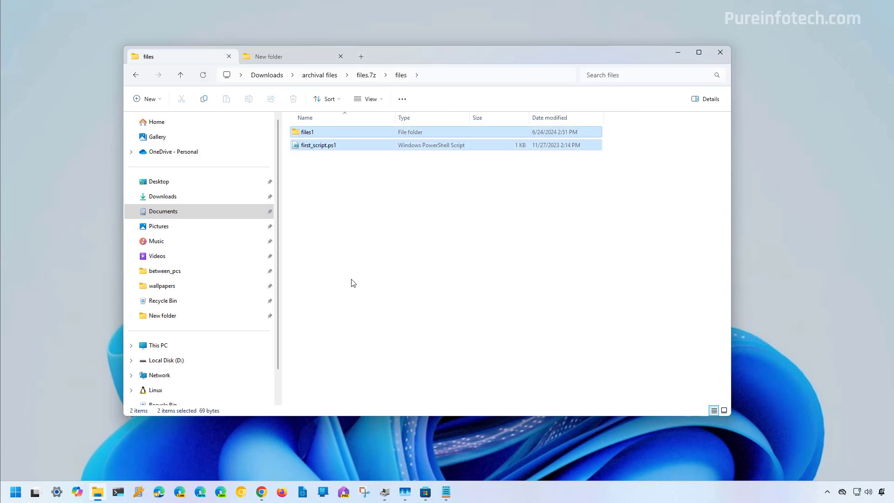
{"action": "right_click", "coordinate": [325, 129]}
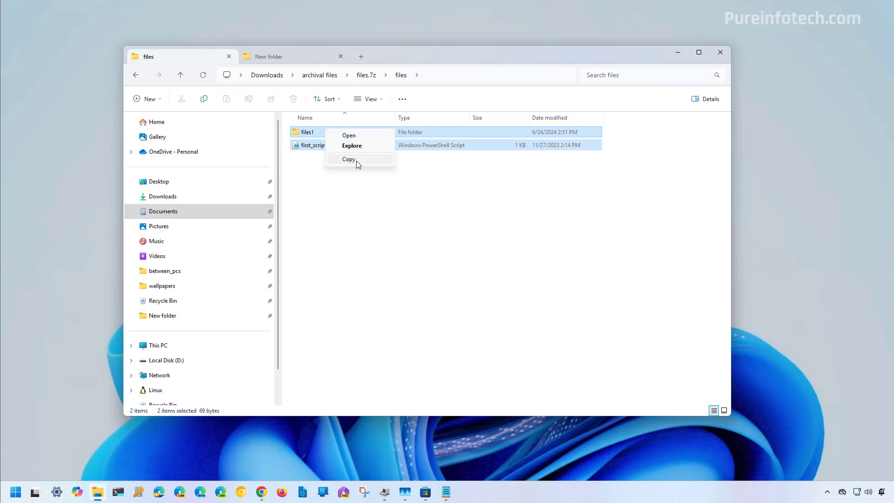
{"action": "left_click", "coordinate": [325, 188]}
{"action": "left_click_drag", "start_coordinate": [326, 188], "coordinate": [302, 129]}
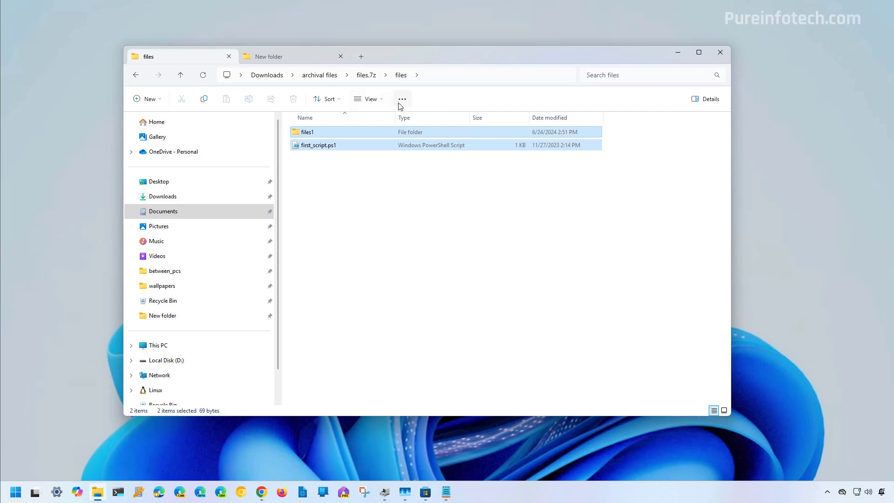
- Extract all of files.7z from archival files into New folder inside archival files in Downloads, with showing the extracted files on completion enabled
{"action": "left_click", "coordinate": [316, 77]}
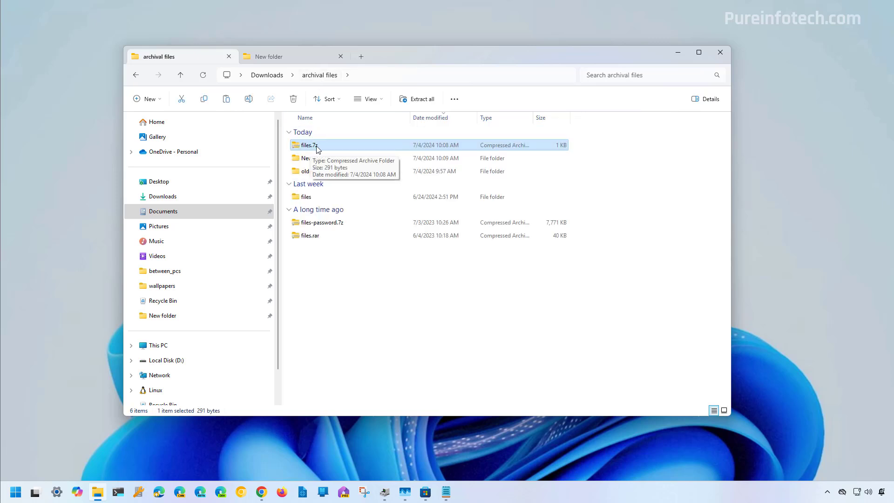
{"action": "left_click", "coordinate": [422, 100]}
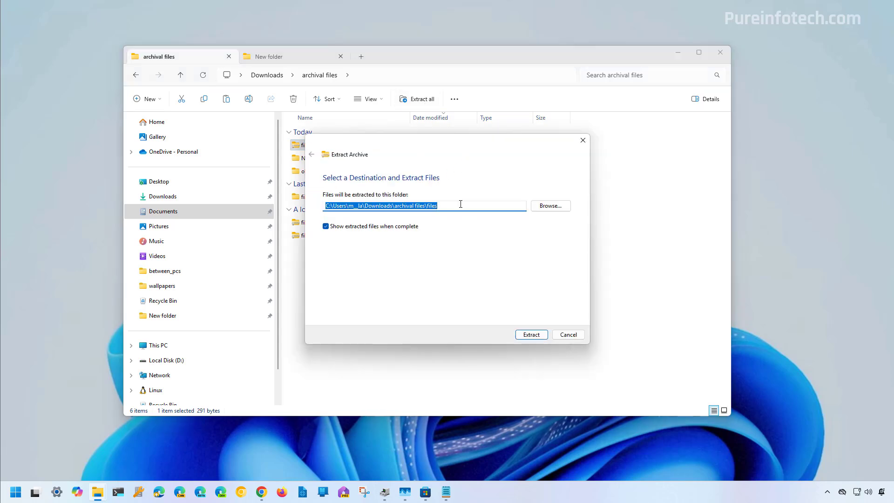
{"action": "left_click", "coordinate": [551, 206]}
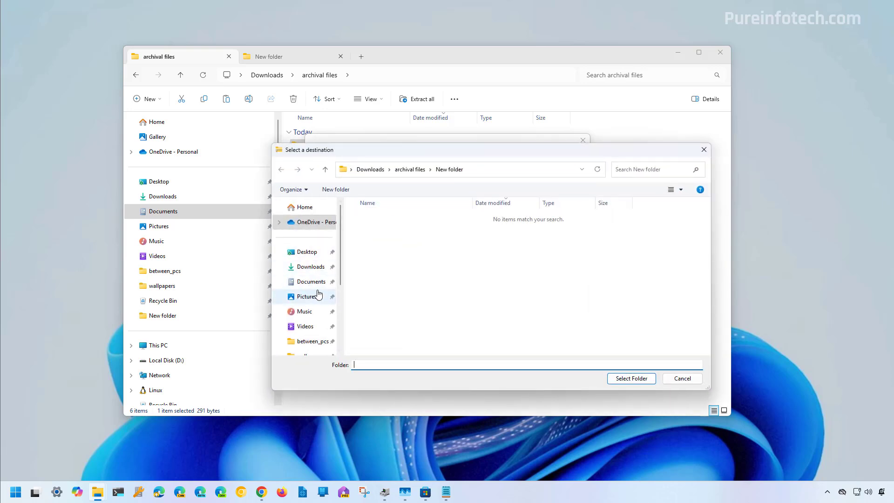
{"action": "left_click", "coordinate": [310, 266]}
{"action": "left_click", "coordinate": [396, 233]}
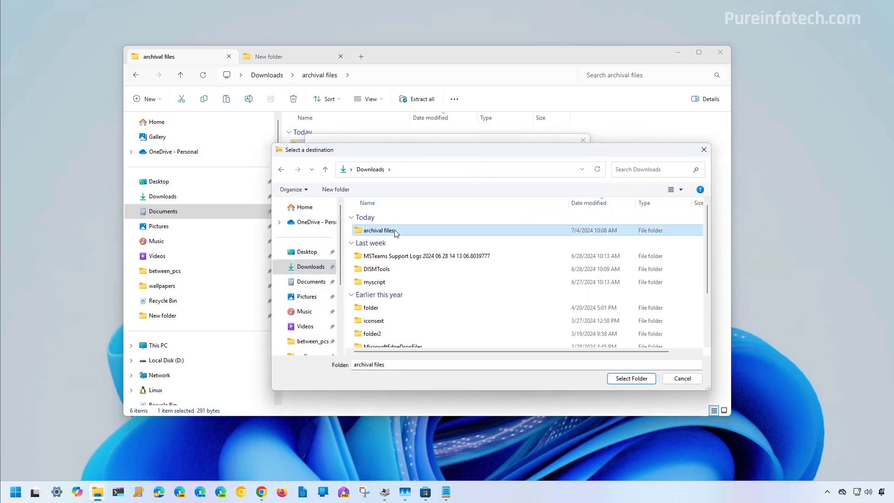
{"action": "double_click", "coordinate": [396, 232]}
{"action": "double_click", "coordinate": [394, 233]}
{"action": "left_click", "coordinate": [632, 378]}
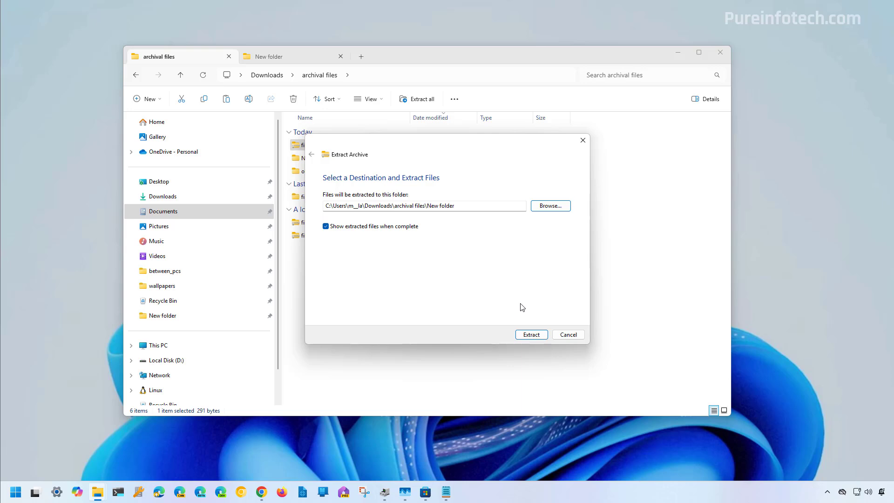
{"action": "left_click", "coordinate": [531, 335]}
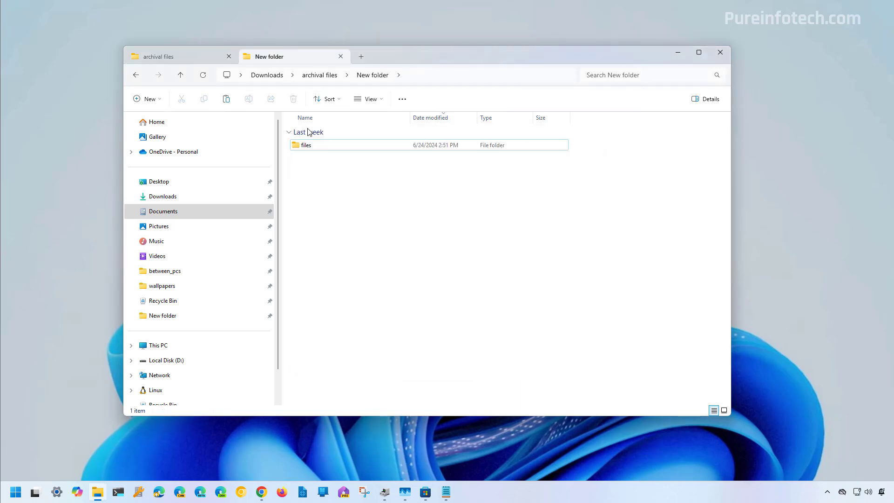
- Check the contents of the extracted files folder inside New folder and return to the archival files tab
{"action": "double_click", "coordinate": [307, 146]}
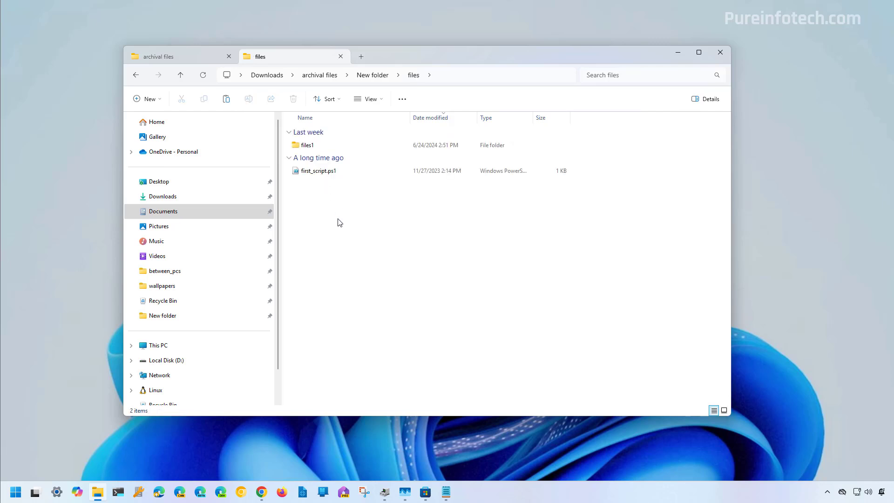
{"action": "left_click", "coordinate": [135, 75]}
{"action": "left_click", "coordinate": [158, 56]}
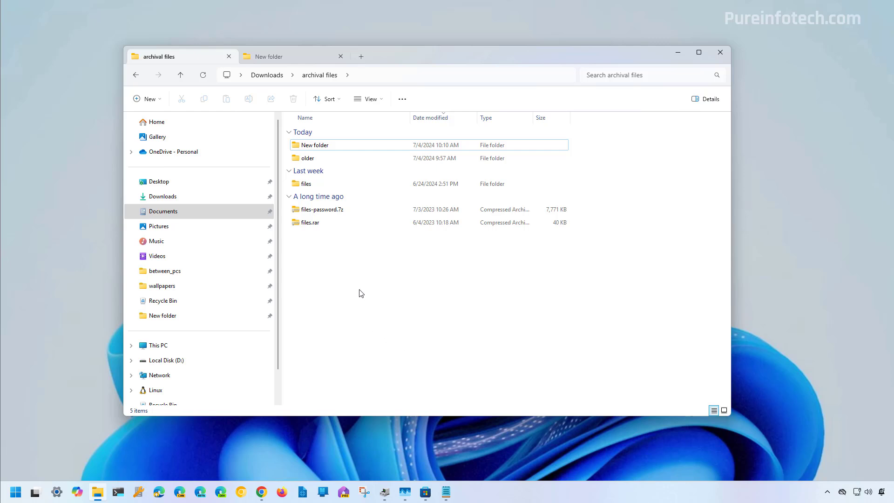
- Compress the files folder into a TAR archive with the default name files.tar, and delete that archive
{"action": "left_click", "coordinate": [315, 184]}
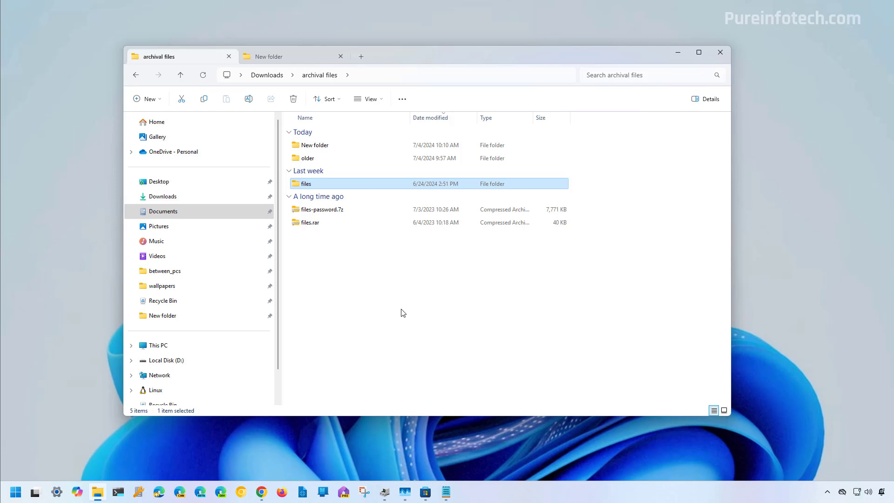
{"action": "right_click", "coordinate": [320, 183]}
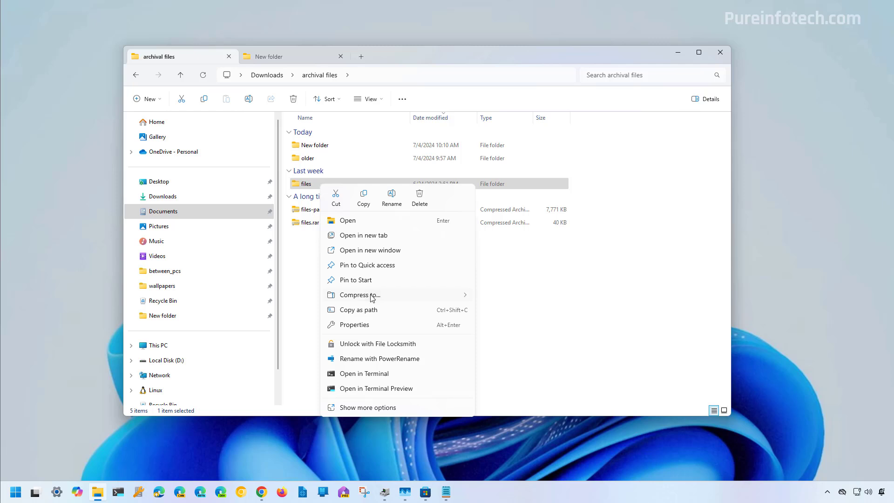
{"action": "mouse_move", "coordinate": [372, 298]}
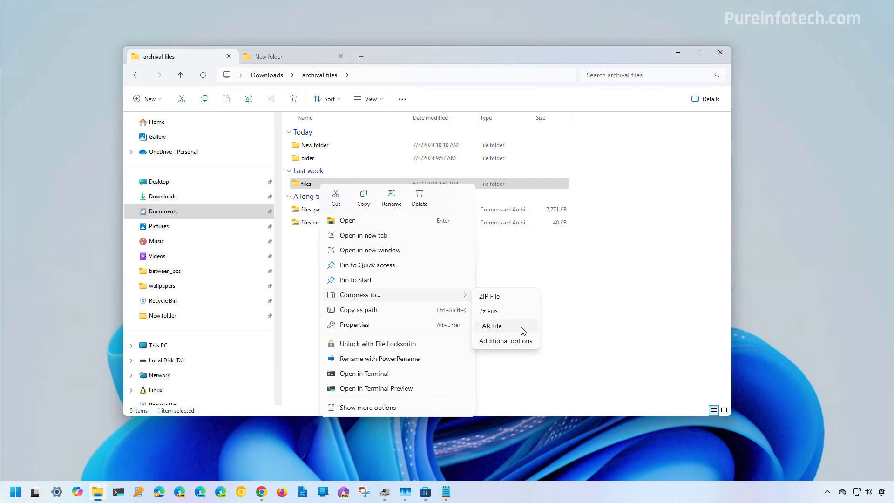
{"action": "left_click", "coordinate": [524, 331]}
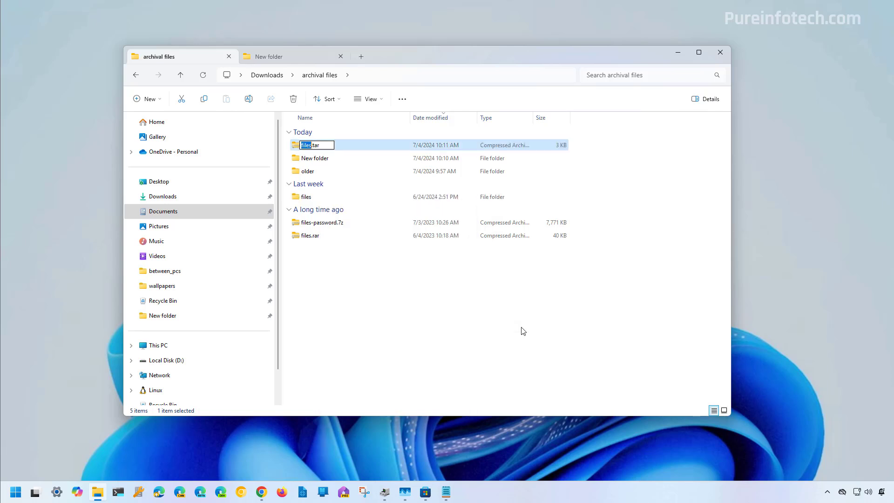
{"action": "key", "text": "Return"}
{"action": "key", "text": "Delete"}
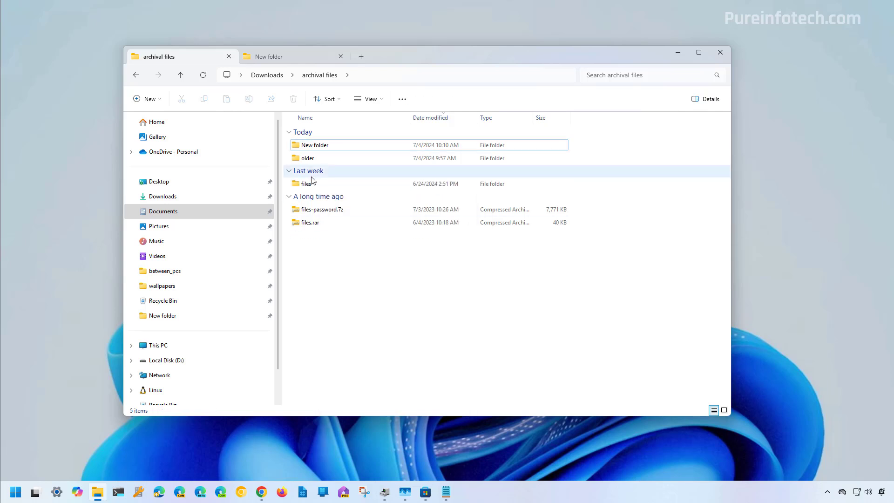
- Compress the files folder into files.tar.gz using additional options, with the tar (GNU) archive format and Gzip compression method
{"action": "left_click", "coordinate": [313, 185]}
{"action": "right_click", "coordinate": [314, 185]}
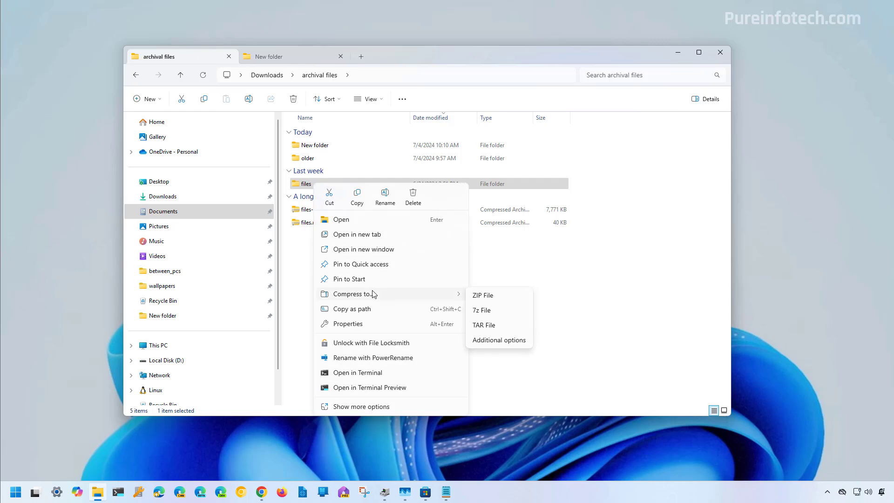
{"action": "left_click", "coordinate": [499, 341]}
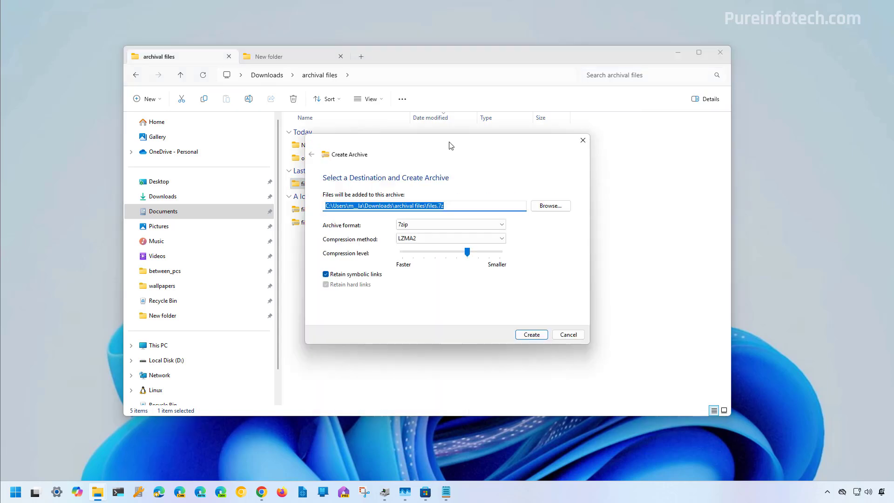
{"action": "left_click", "coordinate": [426, 225]}
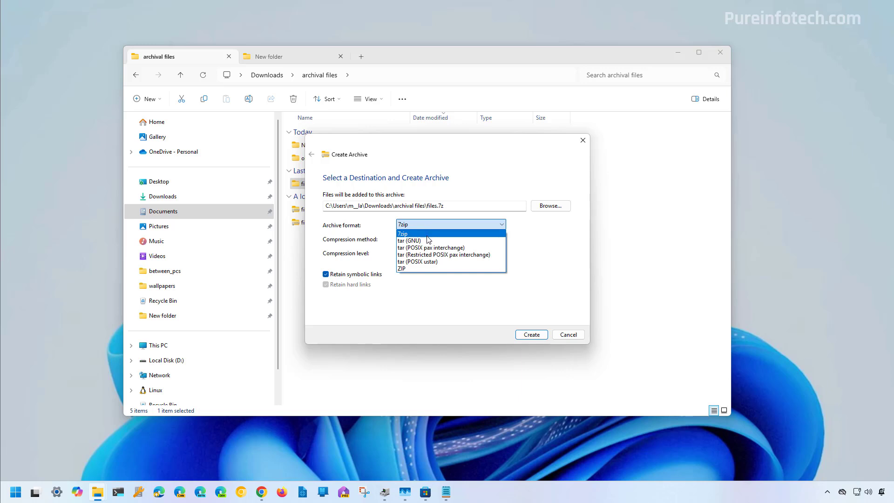
{"action": "left_click", "coordinate": [429, 240]}
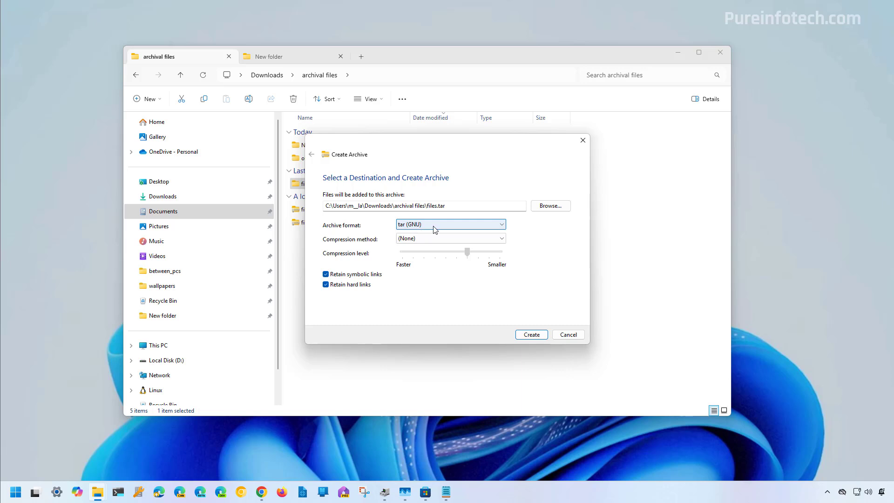
{"action": "left_click", "coordinate": [423, 227]}
{"action": "left_click", "coordinate": [428, 239]}
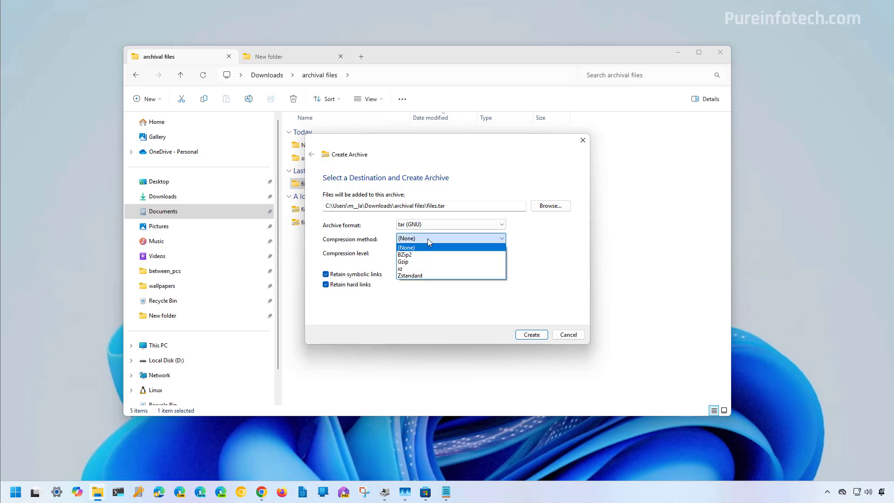
{"action": "left_click", "coordinate": [446, 261]}
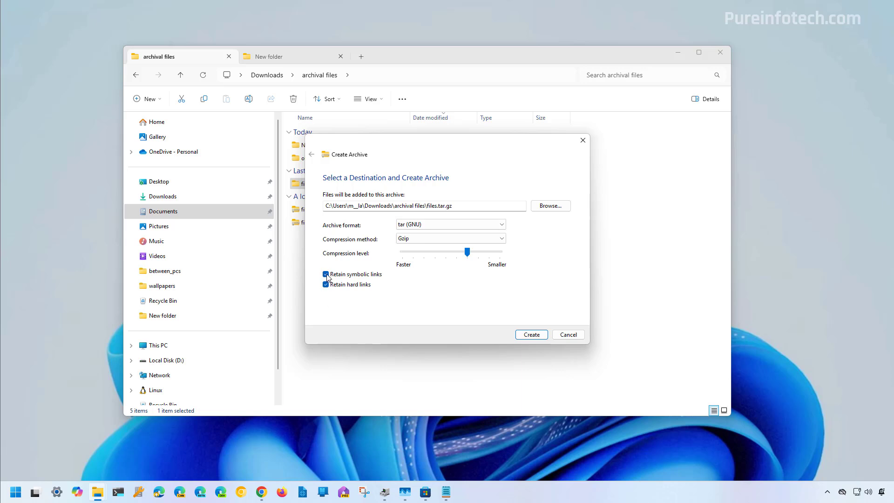
{"action": "left_click", "coordinate": [530, 335]}
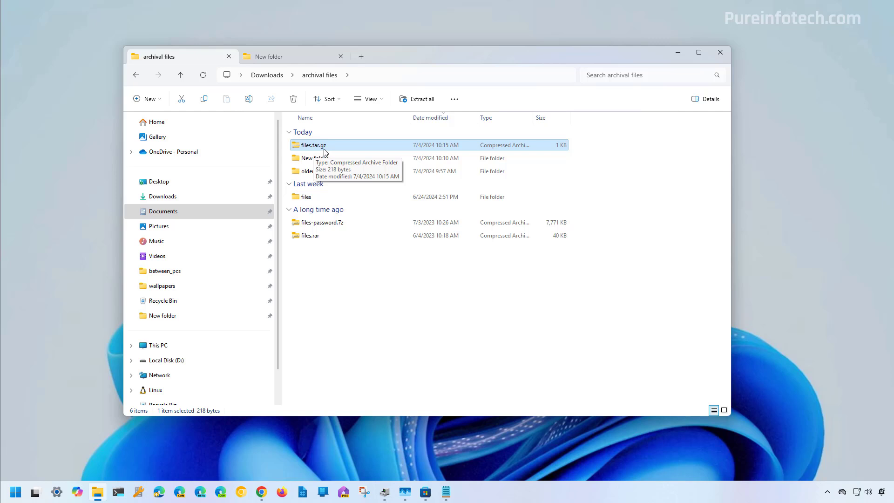
- Compress the files folder into files.tar.bz2 using additional options, with the tar (GNU) format and BZip2 compression method
{"action": "left_click", "coordinate": [312, 197]}
{"action": "right_click", "coordinate": [312, 197]}
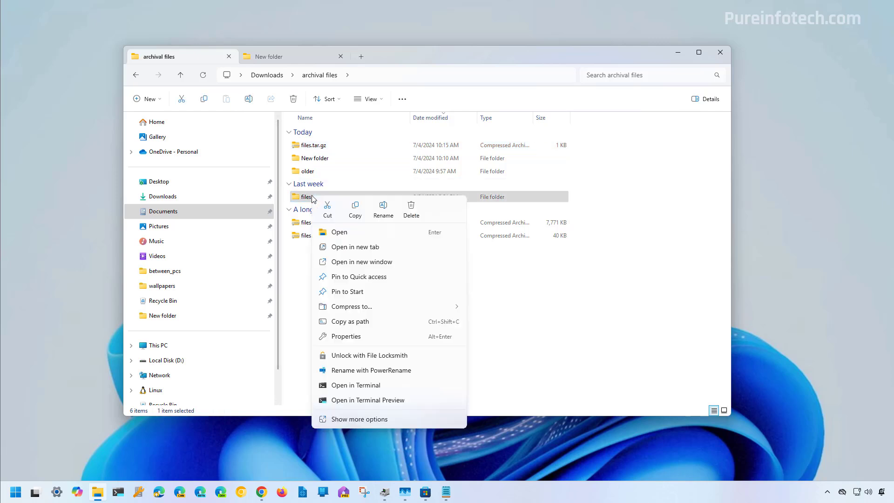
{"action": "mouse_move", "coordinate": [367, 308]}
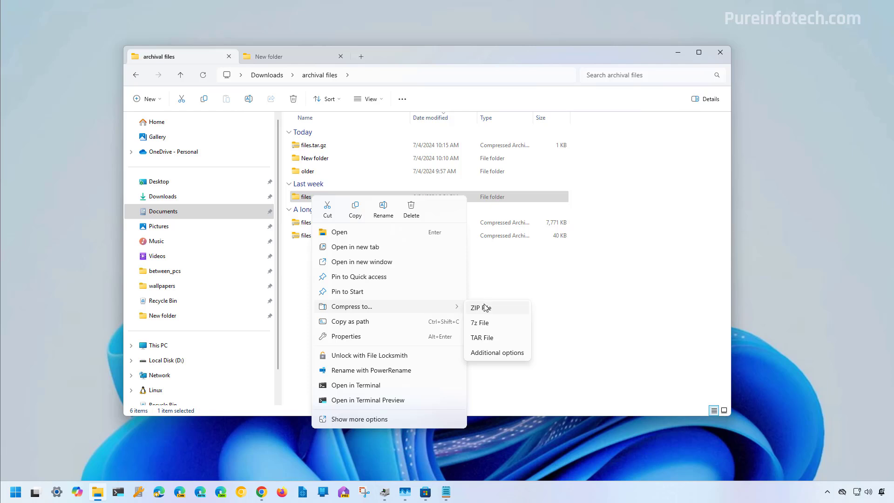
{"action": "left_click", "coordinate": [489, 354]}
{"action": "left_click", "coordinate": [427, 238]}
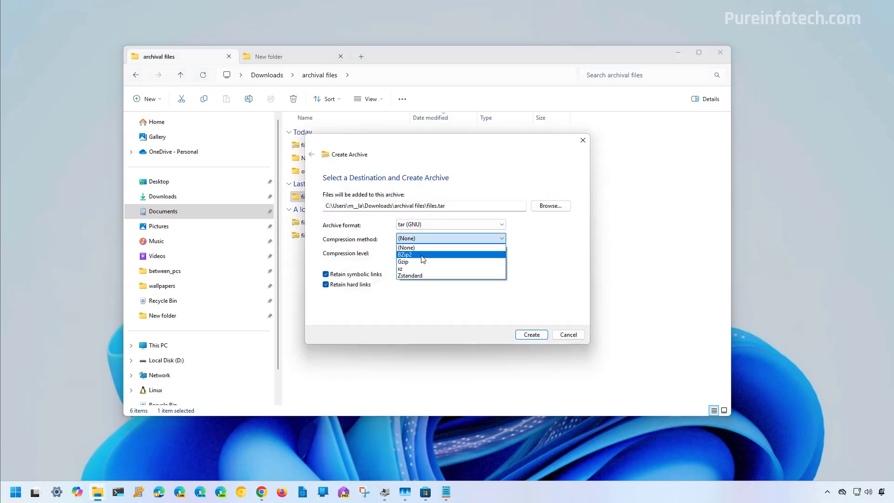
{"action": "left_click", "coordinate": [423, 255]}
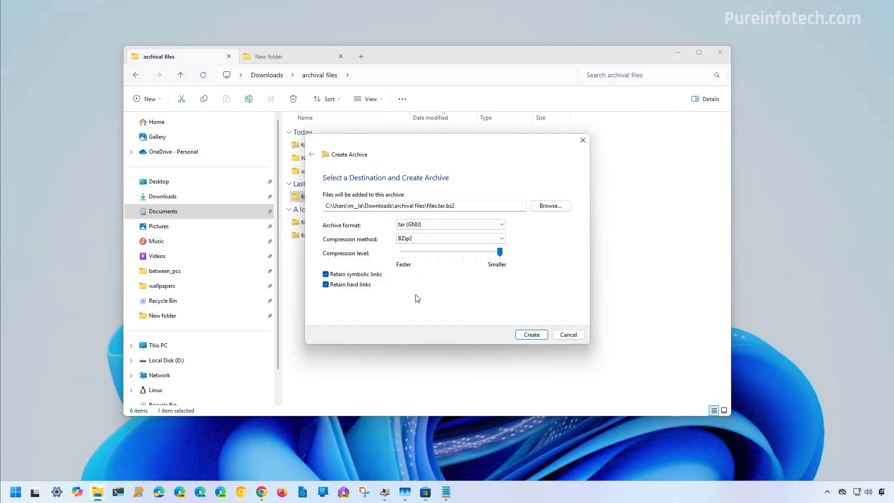
{"action": "left_click", "coordinate": [531, 334]}
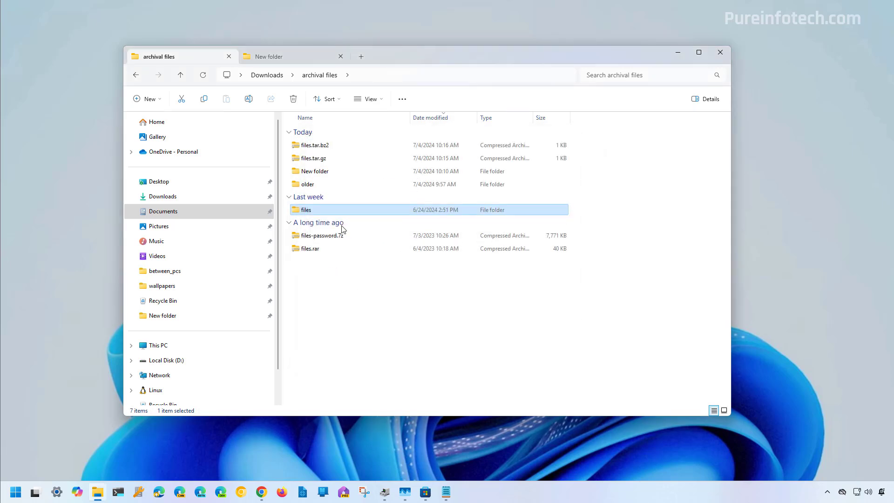
- Compress the files folder into files.tar.xz using additional options, with the tar (GNU) format and xz compression method
{"action": "left_click", "coordinate": [324, 146]}
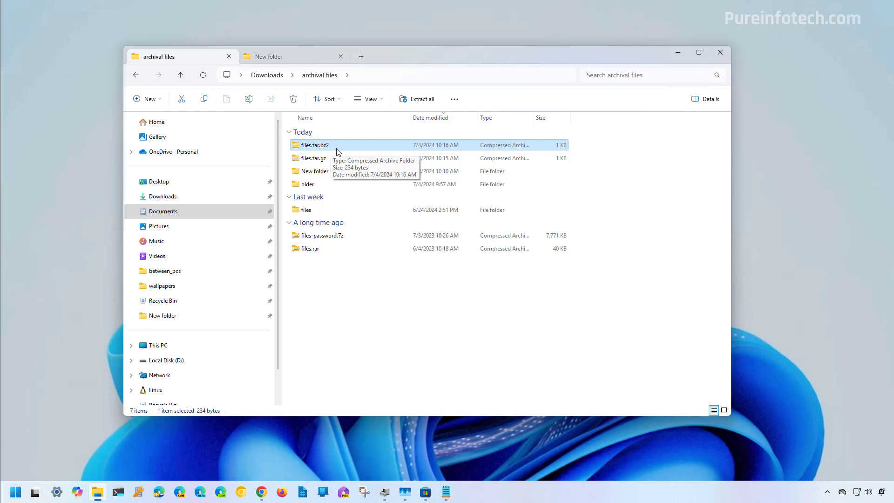
{"action": "left_click", "coordinate": [306, 210]}
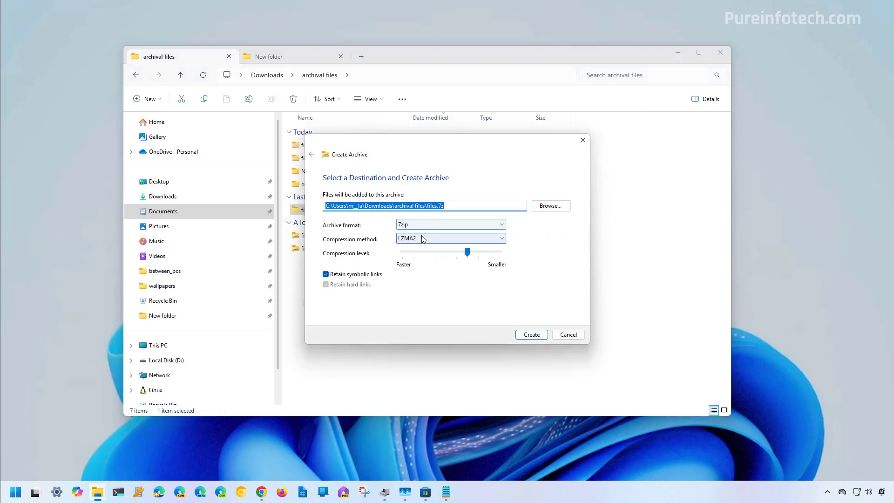
{"action": "left_click", "coordinate": [423, 225]}
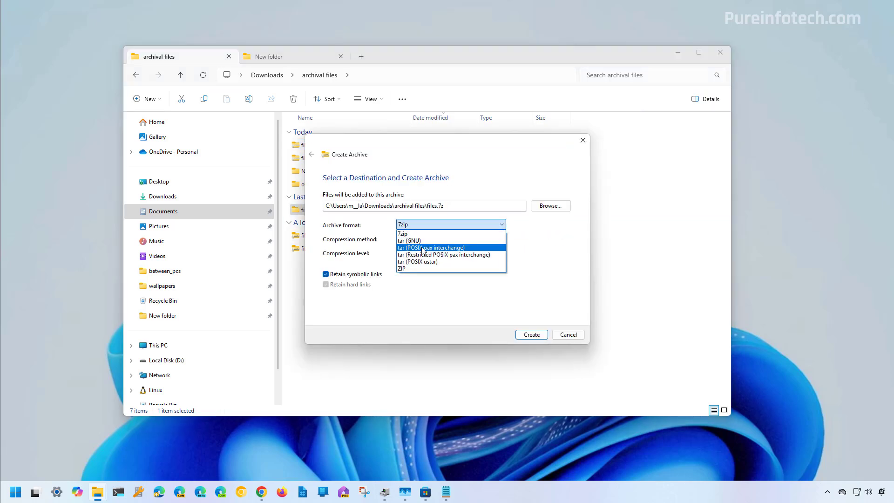
{"action": "left_click", "coordinate": [409, 241]}
{"action": "left_click", "coordinate": [423, 239]}
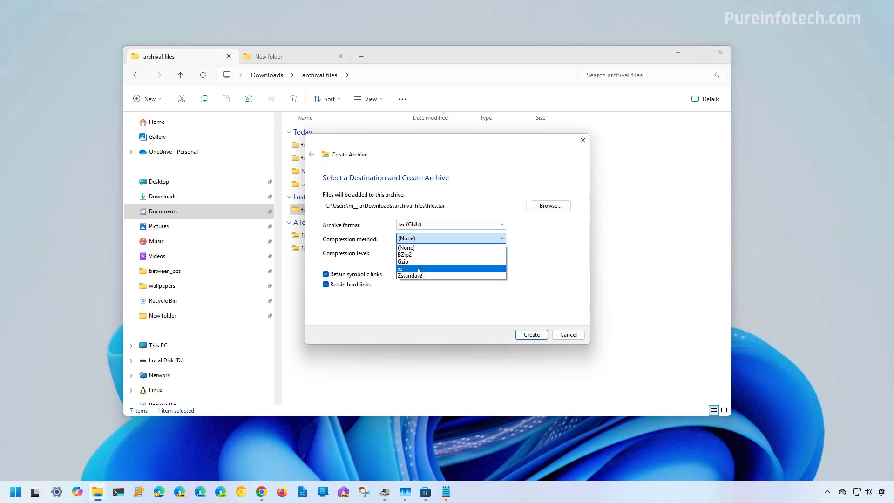
{"action": "left_click", "coordinate": [418, 269]}
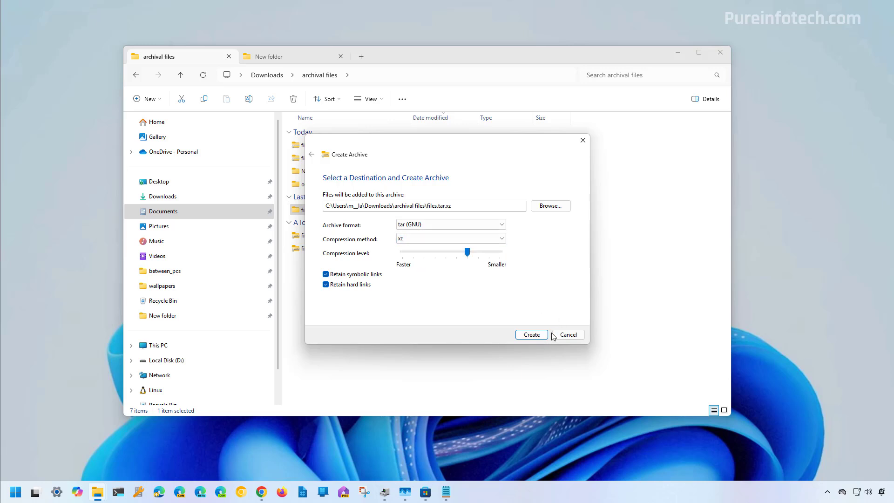
{"action": "left_click", "coordinate": [525, 335]}
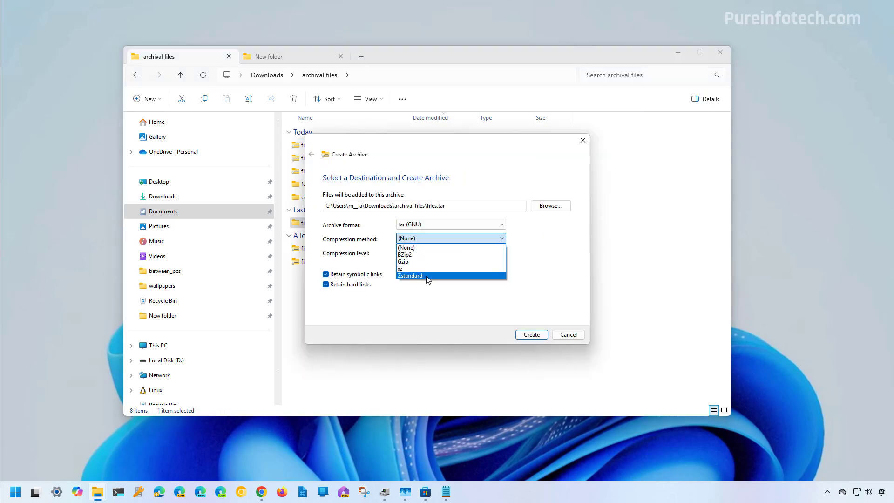
- Create the files.tar.zst archive of the files folder with the tar (GNU) format and Zstandard compression method
{"action": "left_click", "coordinate": [427, 278]}
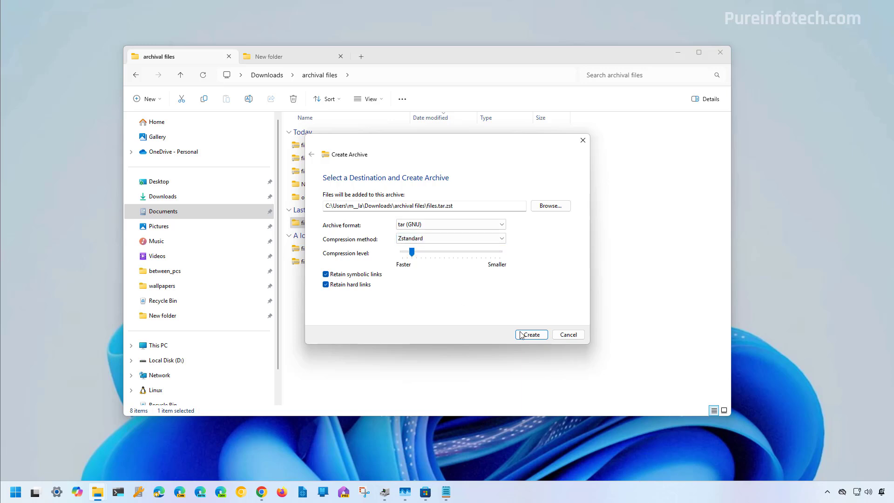
{"action": "left_click", "coordinate": [529, 334]}
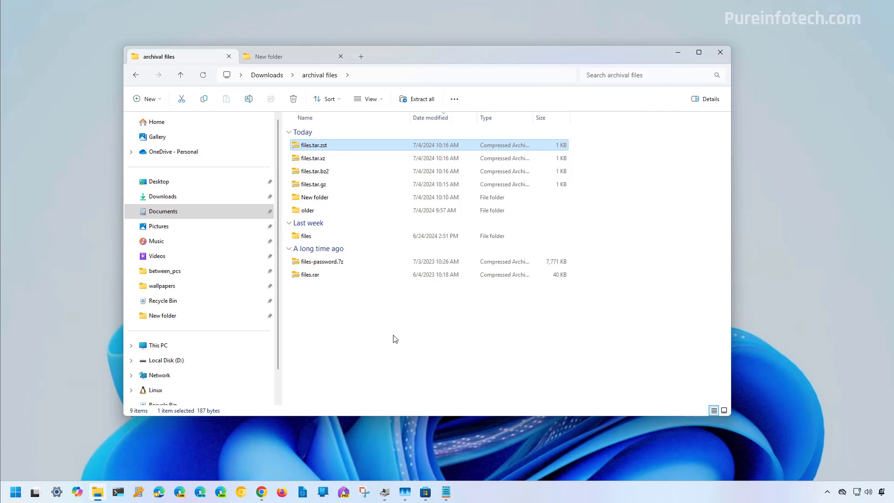
- Open the files.tar.gz archive to browse its contents
{"action": "right_click", "coordinate": [314, 186]}
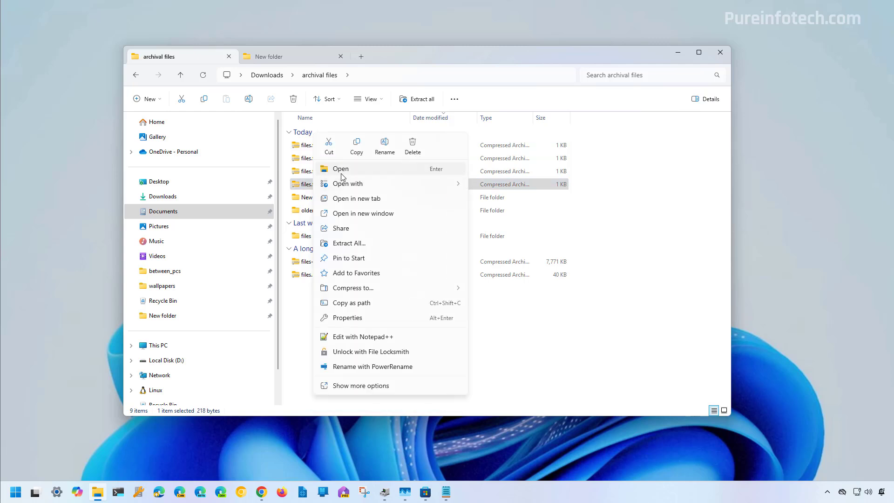
{"action": "left_click", "coordinate": [340, 169]}
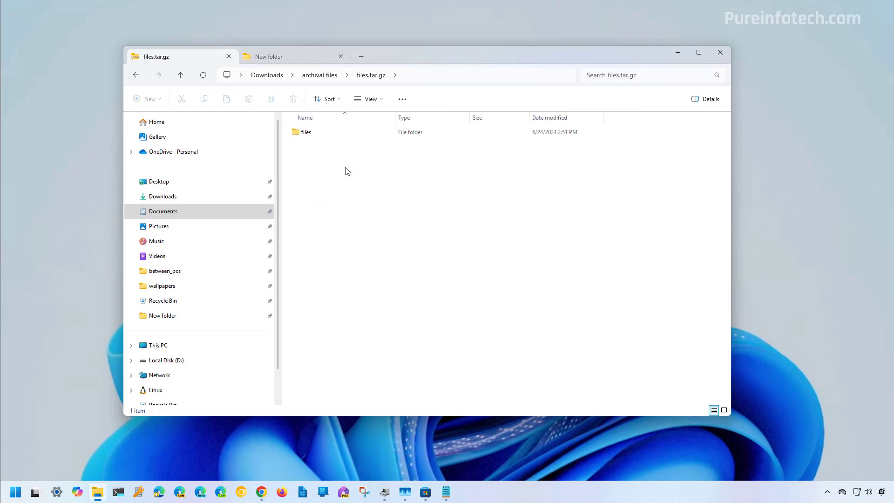
- Copy first_script.ps1 from the files folder inside the files.tar.gz archive and paste it into New folder
{"action": "double_click", "coordinate": [308, 132]}
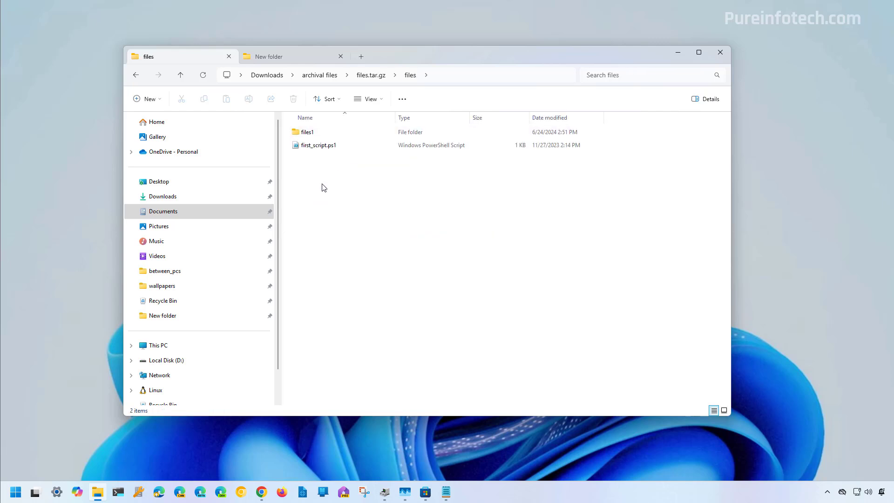
{"action": "left_click", "coordinate": [311, 146]}
{"action": "right_click", "coordinate": [313, 150]}
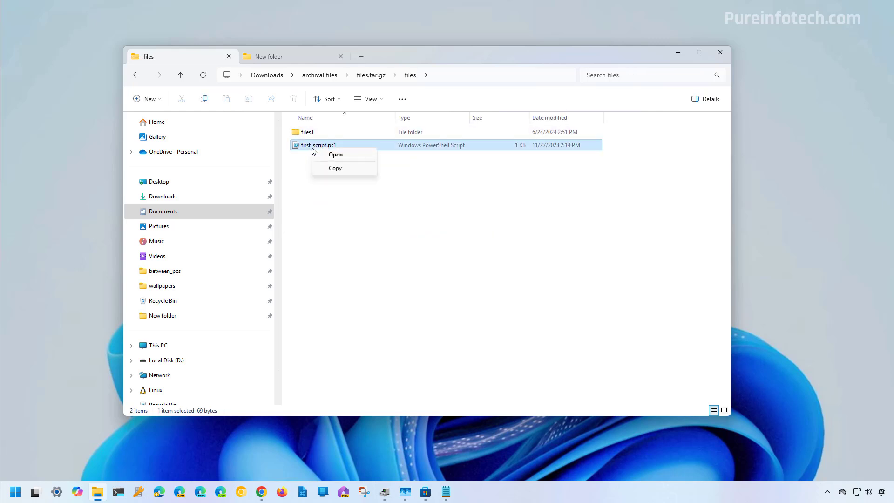
{"action": "left_click", "coordinate": [335, 168]}
{"action": "left_click", "coordinate": [282, 56]}
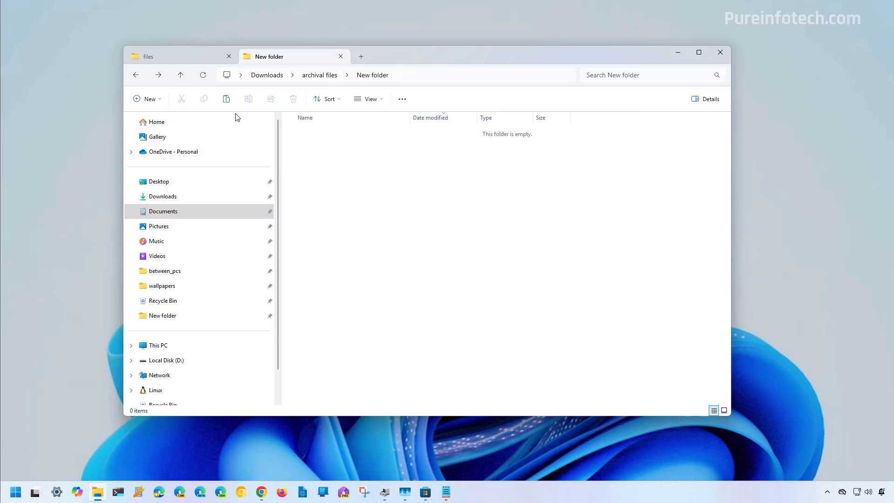
{"action": "left_click", "coordinate": [227, 99]}
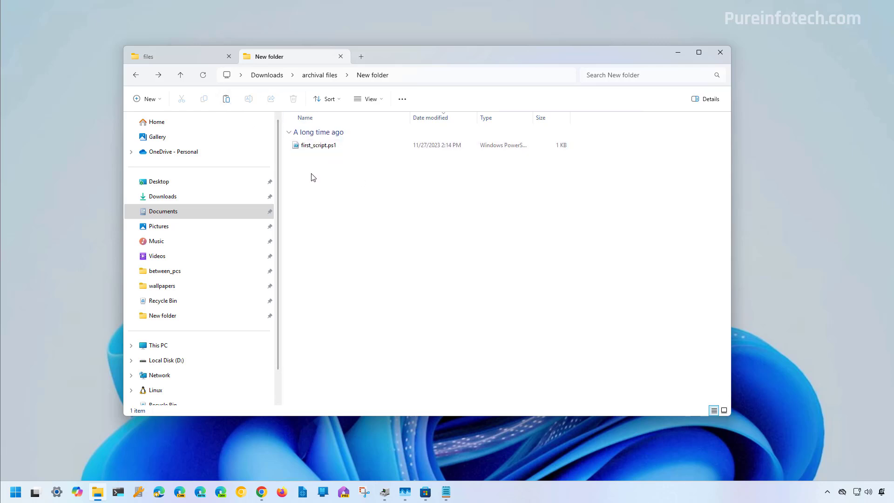
- Copy both the files1 folder and first_script.ps1 from the files folder inside the files.tar.gz archive
{"action": "left_click", "coordinate": [173, 55]}
{"action": "left_click", "coordinate": [419, 247]}
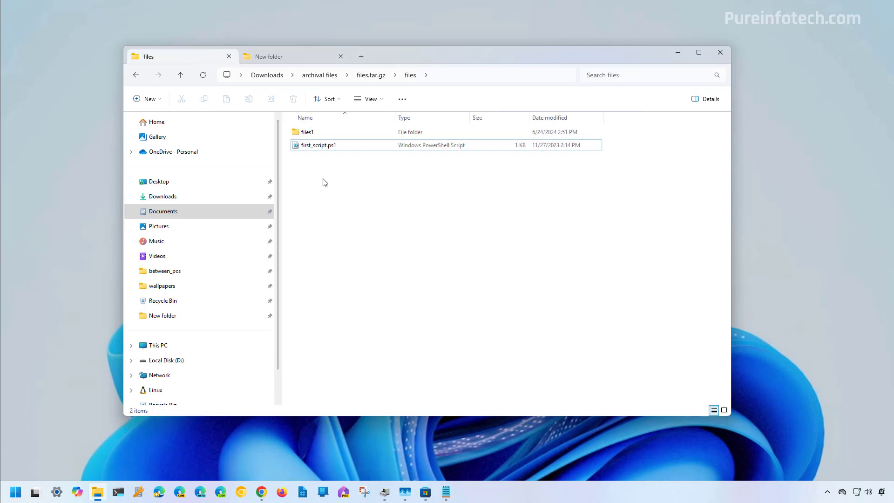
{"action": "left_click_drag", "start_coordinate": [320, 173], "coordinate": [304, 129]}
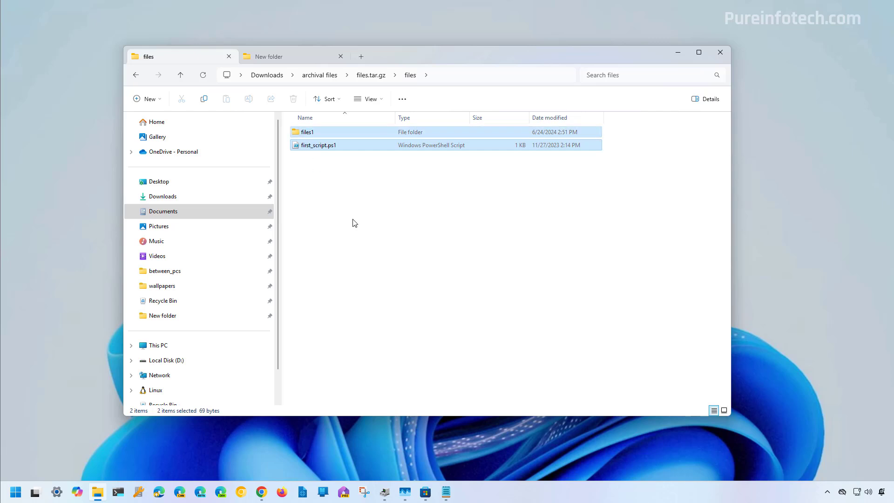
{"action": "right_click", "coordinate": [337, 132]}
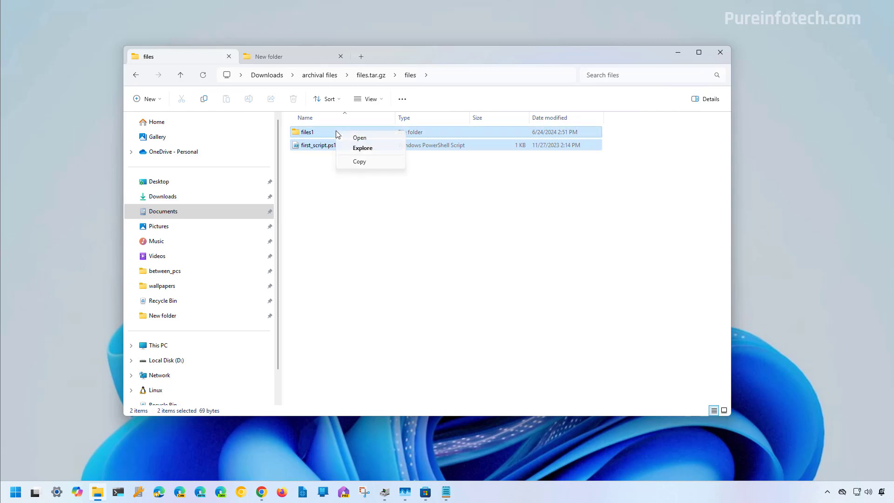
{"action": "left_click", "coordinate": [366, 162]}
- Extract the whole files.tar.gz archive to the New folder inside archival files
{"action": "left_click", "coordinate": [326, 75]}
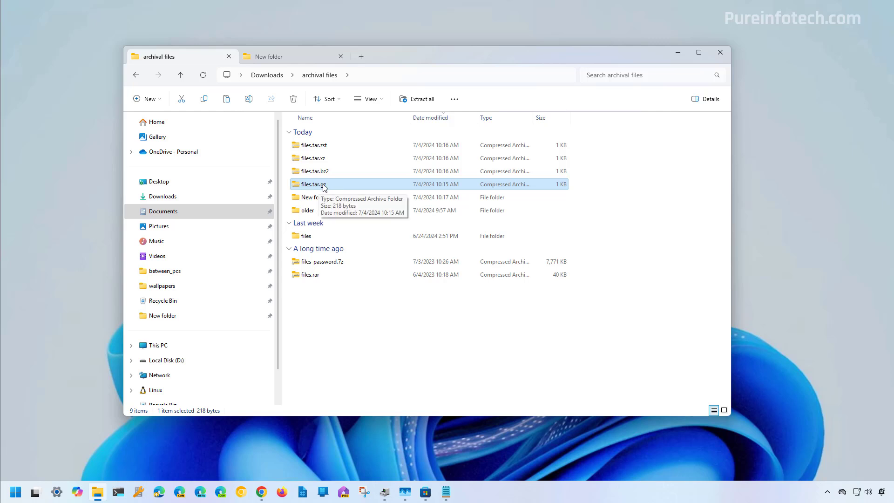
{"action": "left_click", "coordinate": [425, 105]}
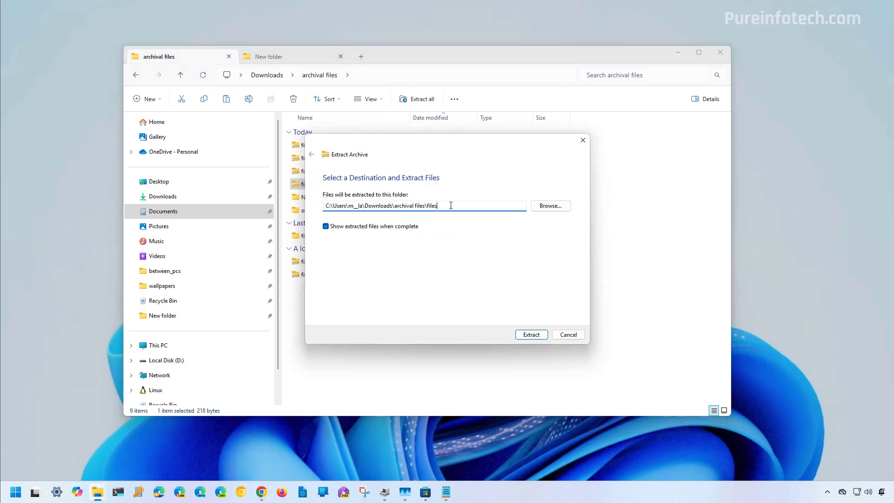
{"action": "left_click_drag", "start_coordinate": [448, 206], "coordinate": [328, 206]}
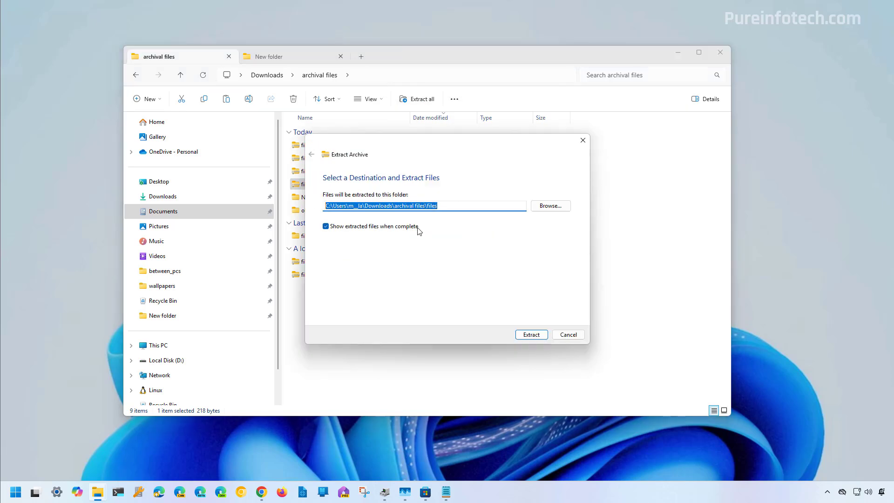
{"action": "left_click", "coordinate": [550, 205]}
{"action": "left_click", "coordinate": [311, 267]}
{"action": "double_click", "coordinate": [375, 232]}
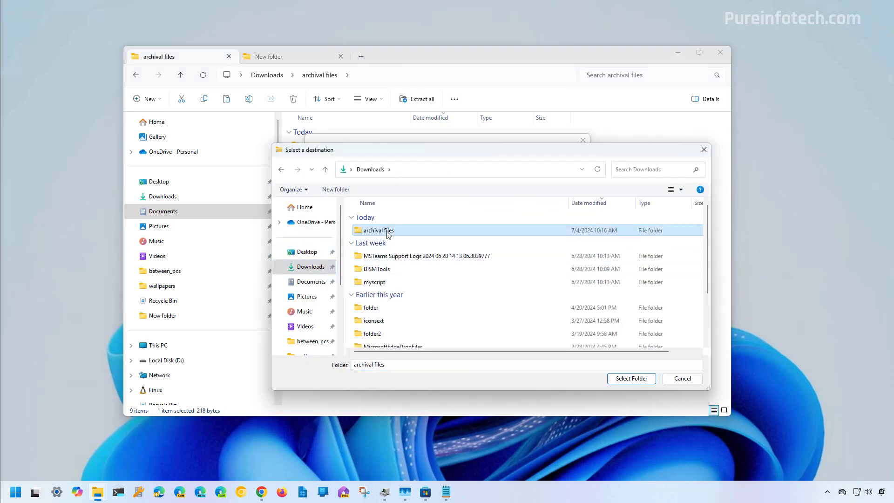
{"action": "double_click", "coordinate": [377, 231]}
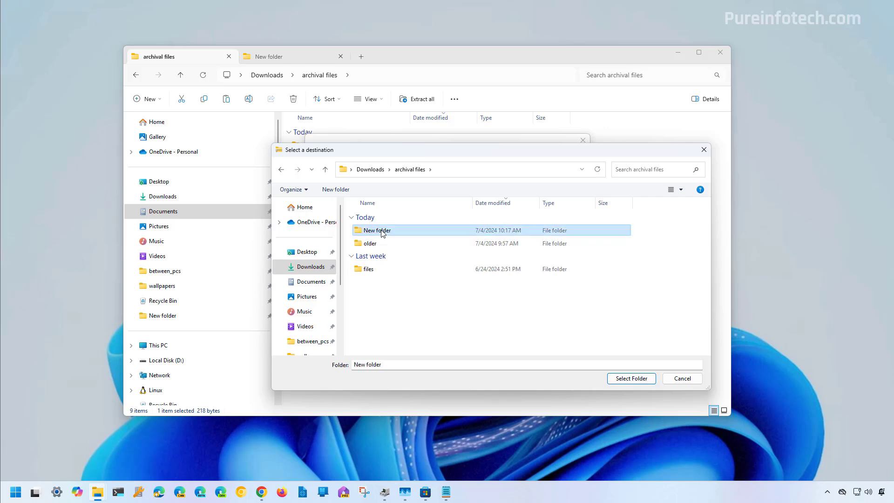
{"action": "left_click", "coordinate": [621, 379]}
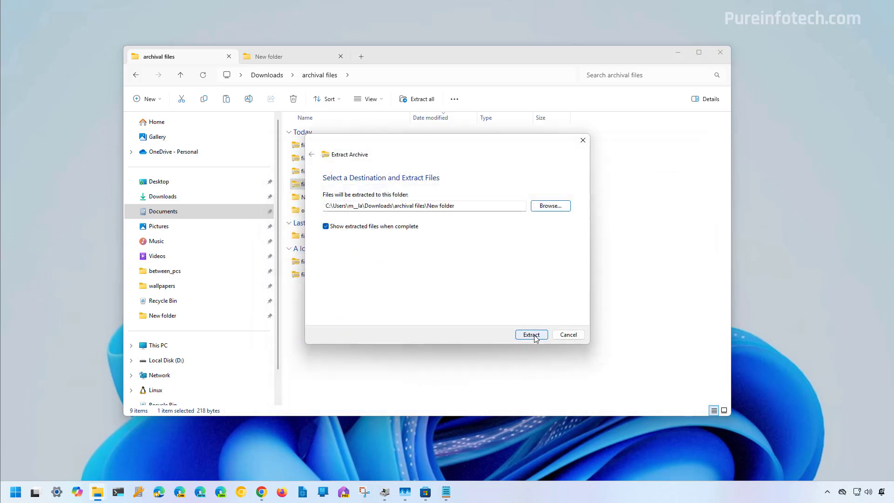
{"action": "left_click", "coordinate": [535, 334]}
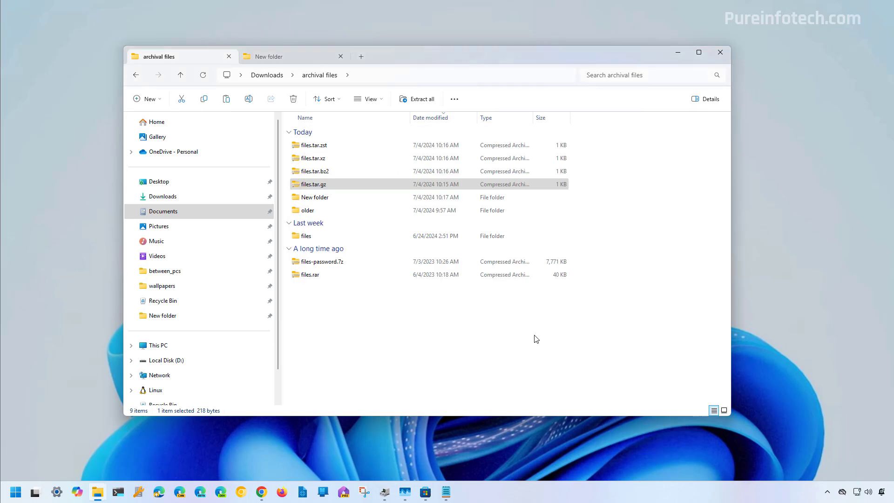
- Delete the extracted files folder and first_script.ps1 from New folder
{"action": "left_click", "coordinate": [275, 57]}
{"action": "left_click_drag", "start_coordinate": [331, 215], "coordinate": [298, 139]}
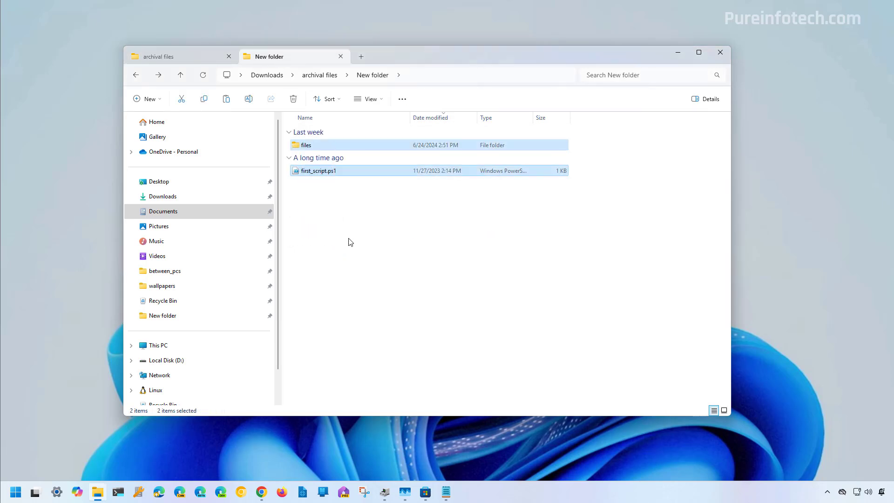
{"action": "key", "text": "Delete"}
- Copy the fail2ban folder from the etc folder inside the files.rar archive and paste it into New folder
{"action": "key", "text": "ctrl+Tab"}
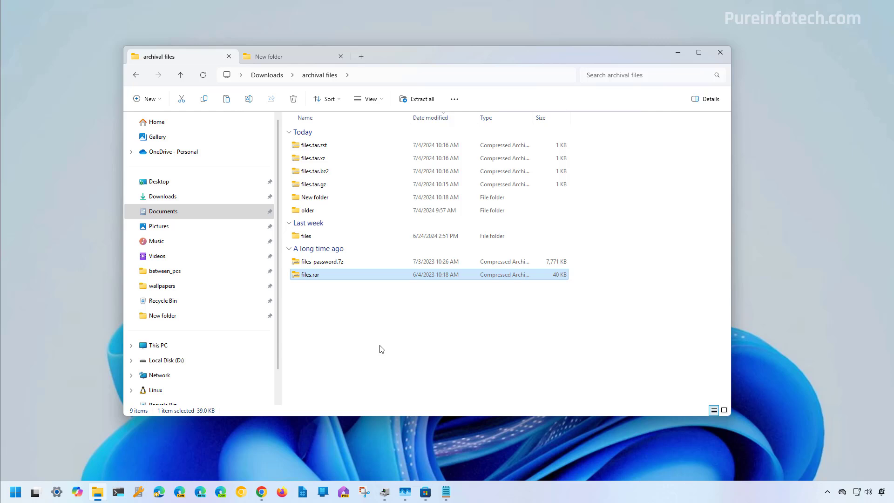
{"action": "right_click", "coordinate": [333, 275]}
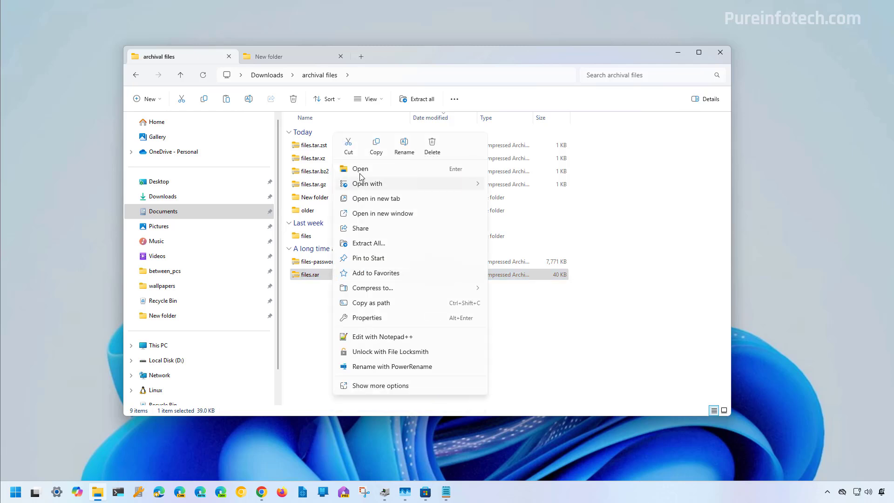
{"action": "left_click", "coordinate": [366, 172]}
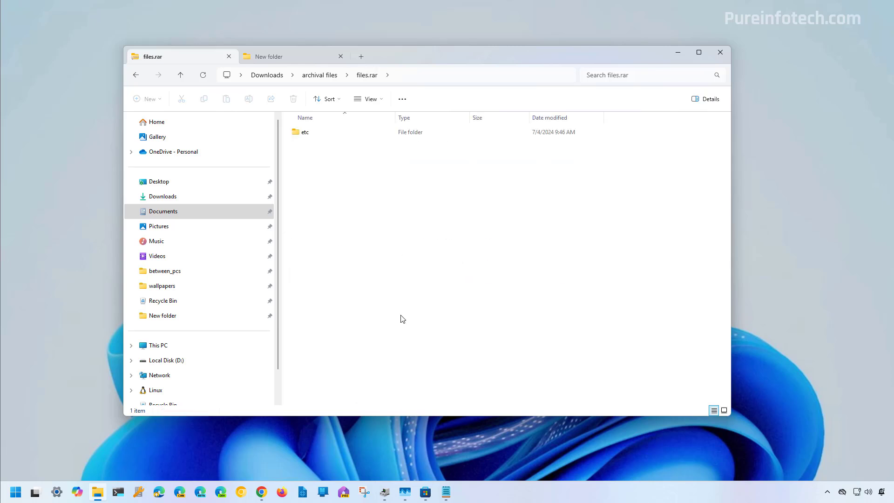
{"action": "double_click", "coordinate": [309, 135]}
{"action": "left_click", "coordinate": [313, 133]}
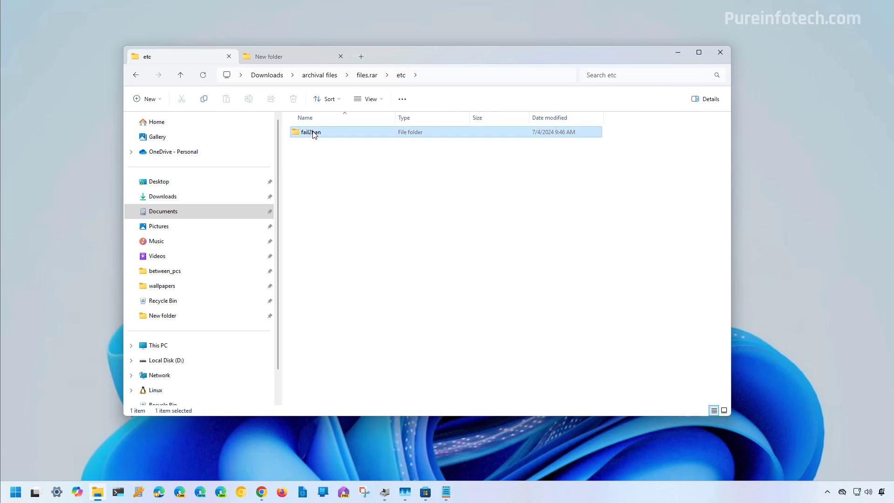
{"action": "right_click", "coordinate": [313, 134]}
{"action": "left_click", "coordinate": [333, 163]}
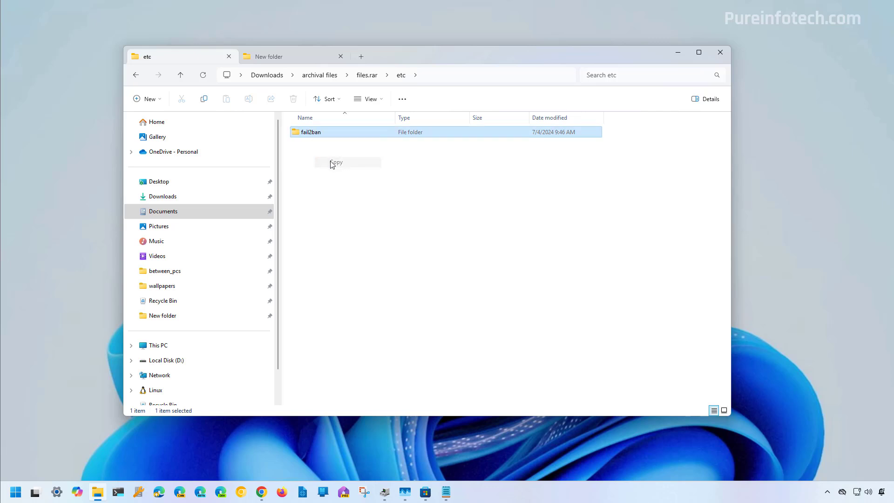
{"action": "left_click", "coordinate": [268, 57]}
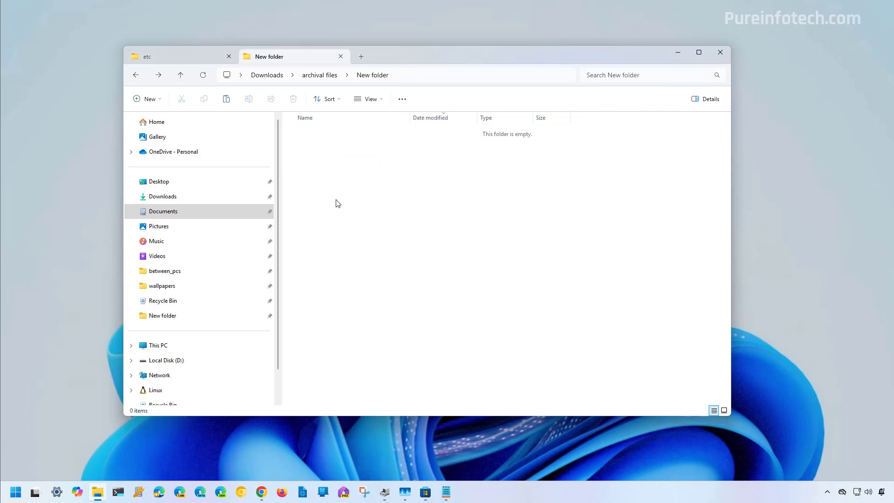
{"action": "right_click", "coordinate": [330, 176]}
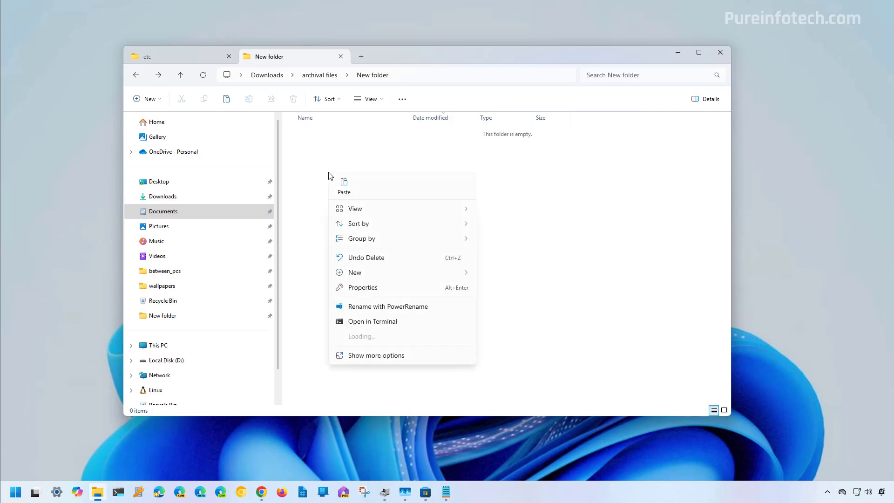
{"action": "left_click", "coordinate": [346, 185]}
- Extract the whole files.rar archive to the New folder inside archival files
{"action": "key", "text": "ctrl+Tab"}
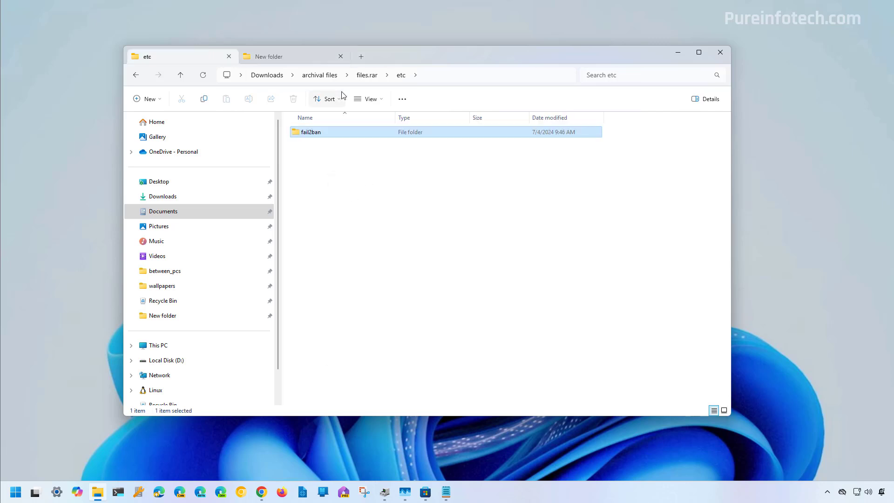
{"action": "left_click", "coordinate": [321, 76]}
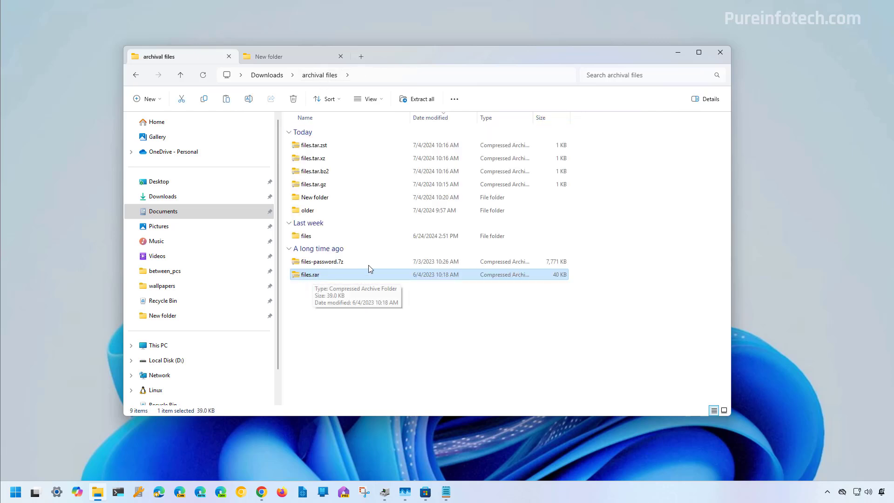
{"action": "left_click", "coordinate": [423, 99]}
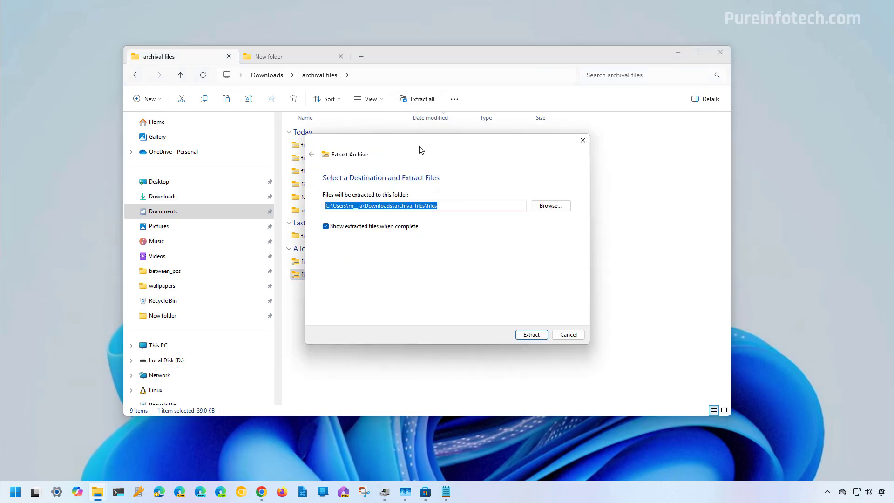
{"action": "left_click", "coordinate": [546, 206]}
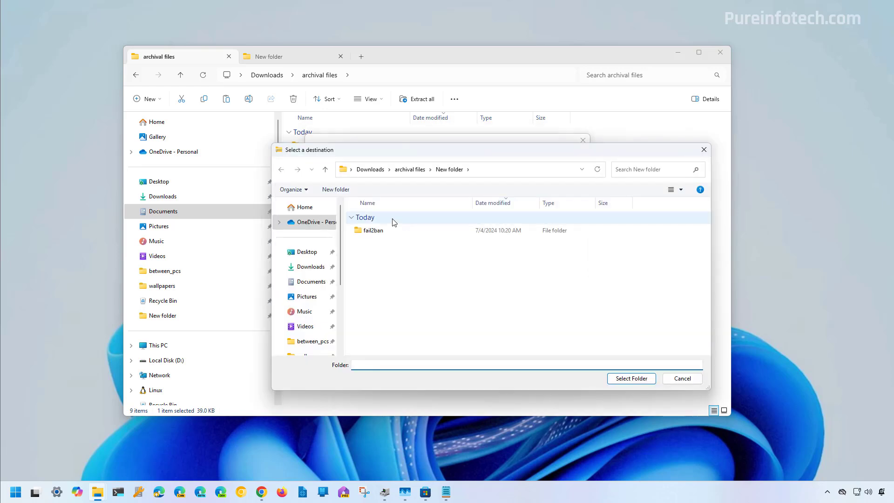
{"action": "left_click", "coordinate": [621, 379]}
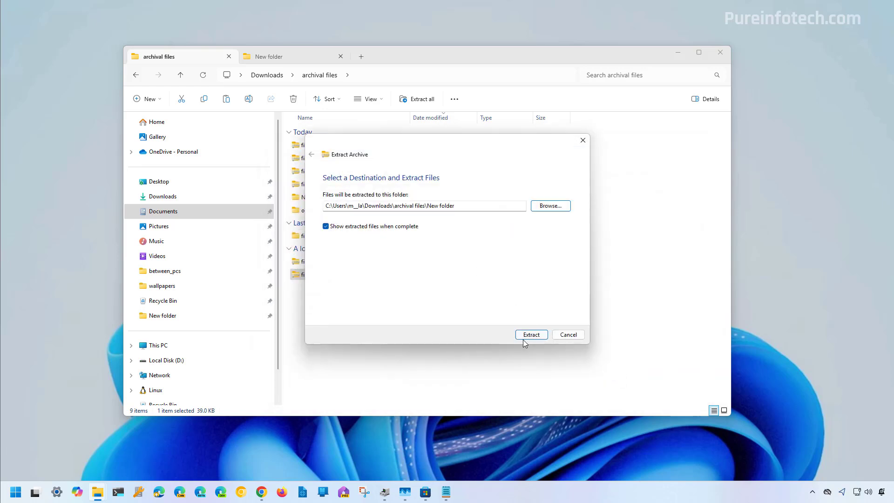
{"action": "left_click", "coordinate": [532, 335]}
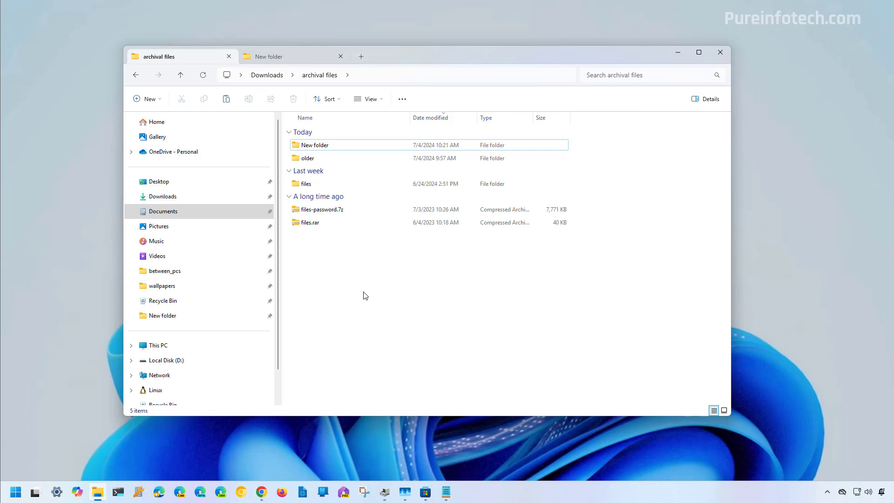
- Try to open IMG_20210720_155554.jpg inside the files-password.7z archive, and return to the archival files folder
{"action": "left_click", "coordinate": [328, 209]}
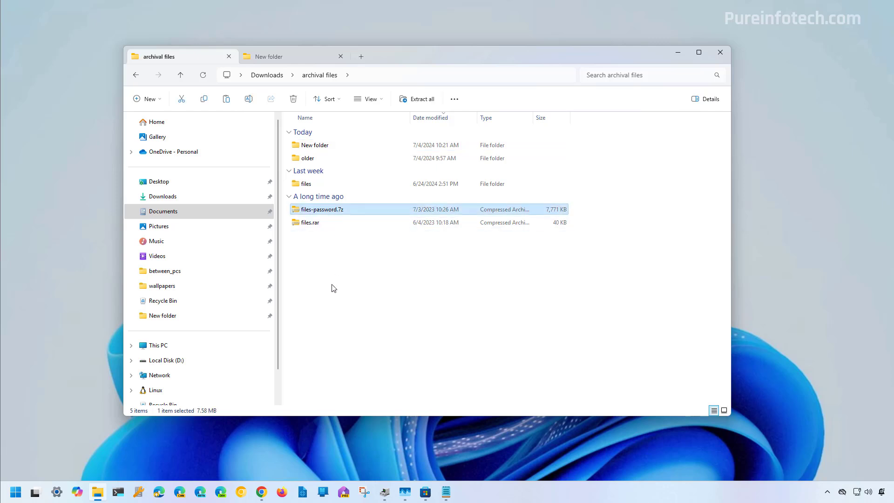
{"action": "double_click", "coordinate": [329, 210]}
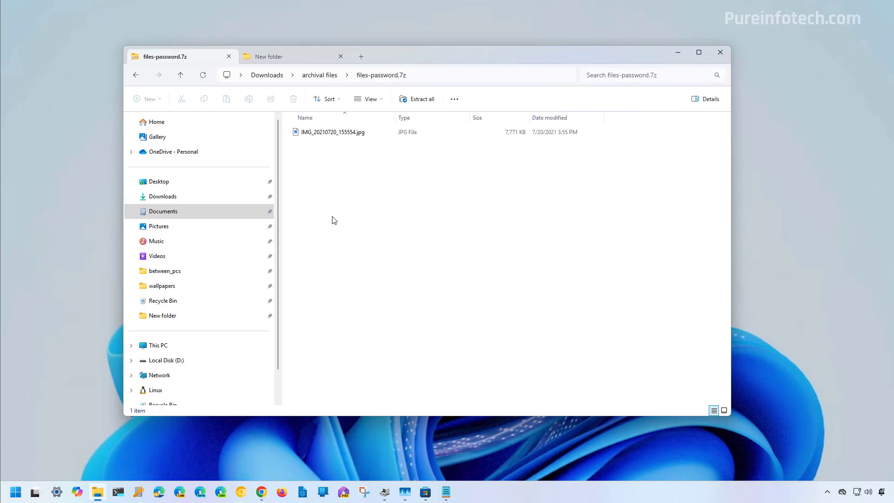
{"action": "double_click", "coordinate": [336, 134]}
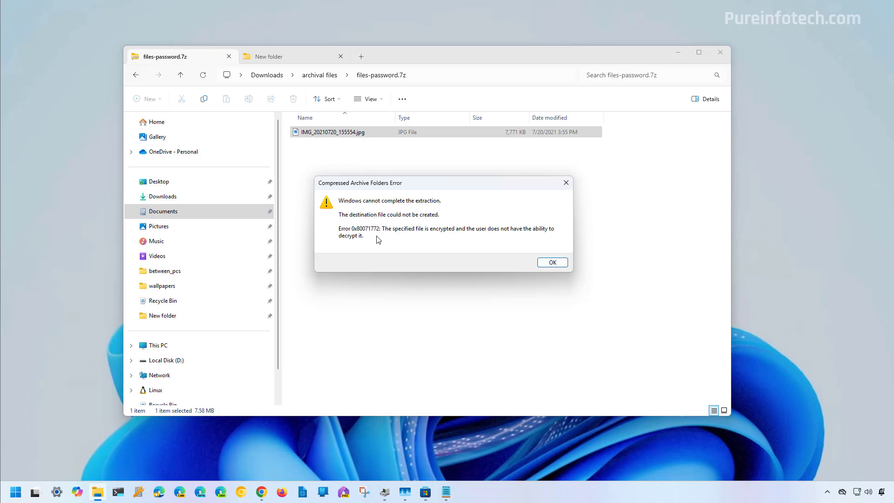
{"action": "left_click", "coordinate": [551, 264]}
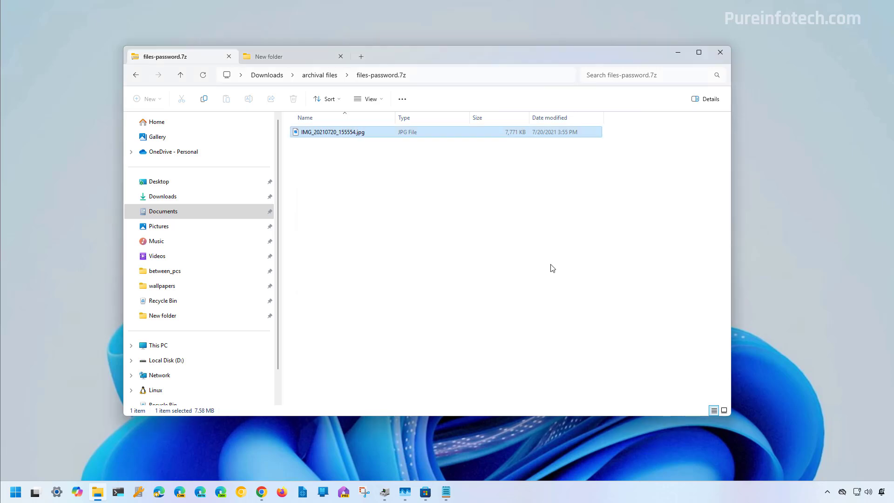
{"action": "left_click", "coordinate": [135, 76]}
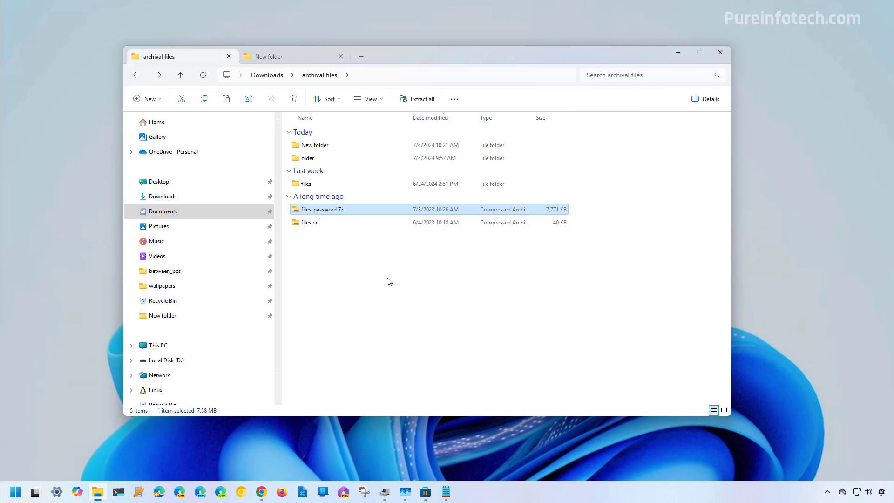
{"action": "left_click", "coordinate": [359, 311]}
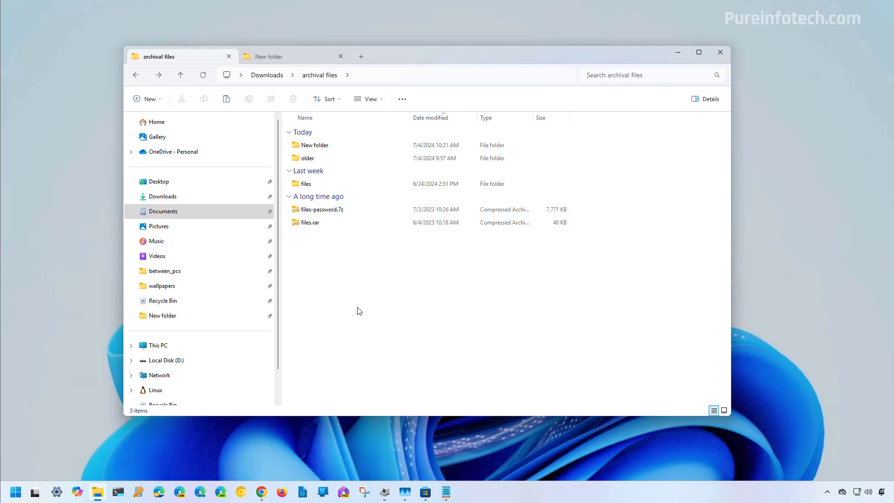